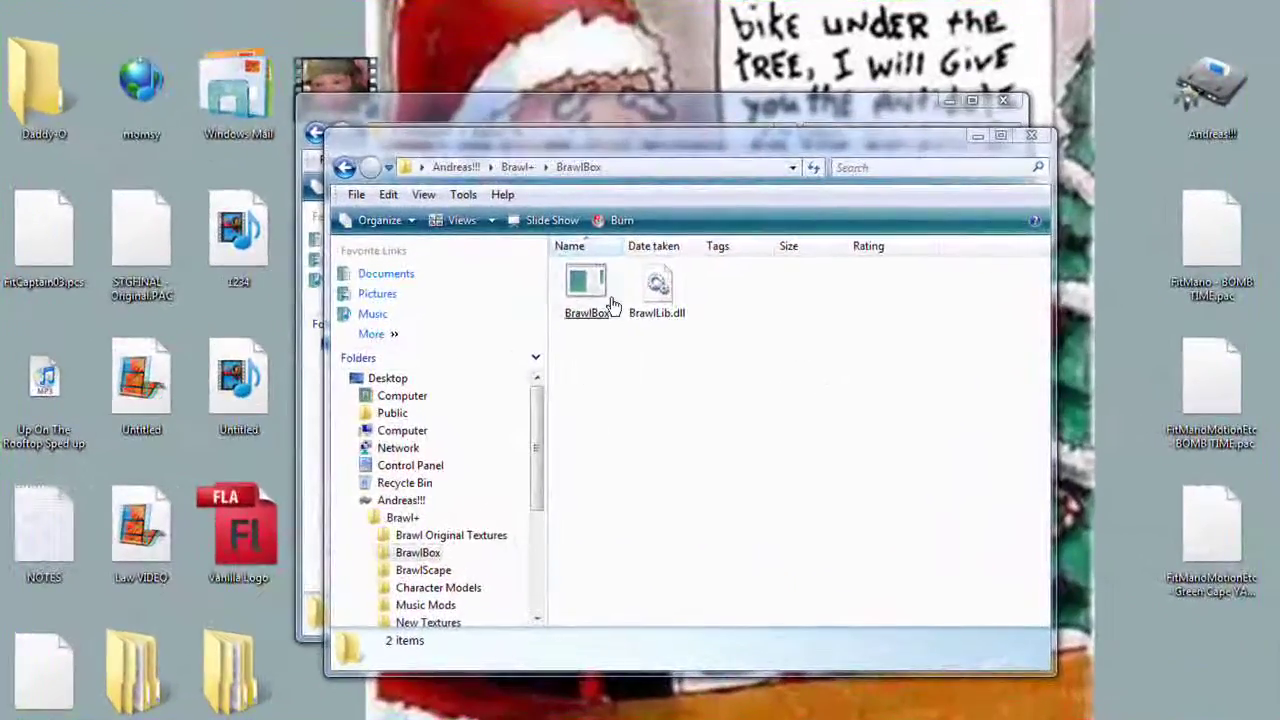
Launch BrawlBox from its folder and bring up the dialog for opening a file.
{"action": "double_click", "coordinate": [587, 288]}
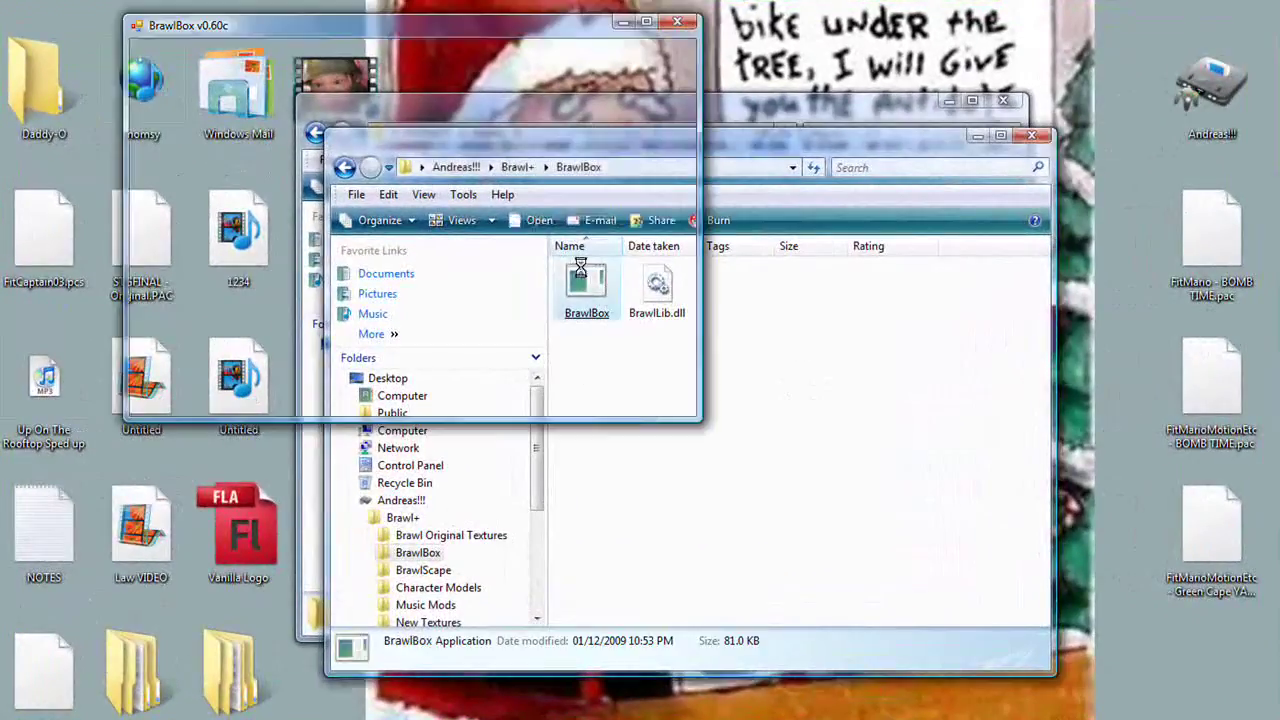
{"action": "left_click_drag", "start_coordinate": [322, 30], "coordinate": [785, 298]}
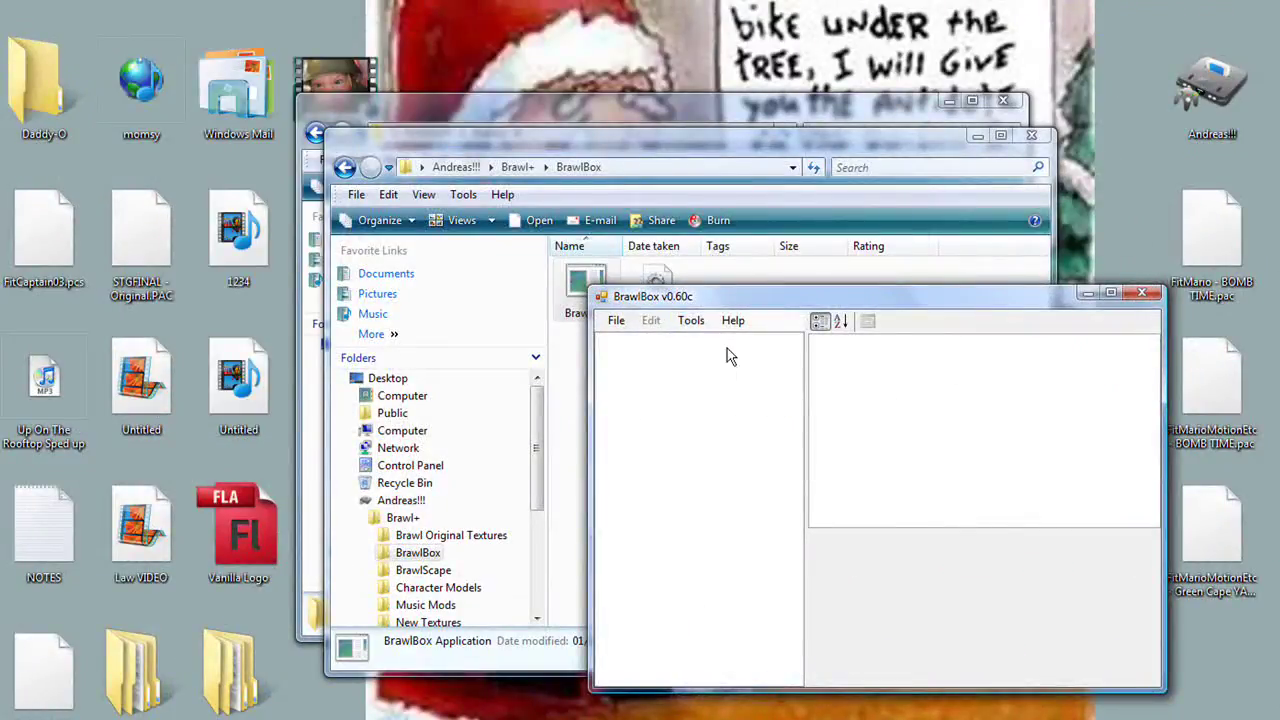
{"action": "left_click", "coordinate": [616, 320]}
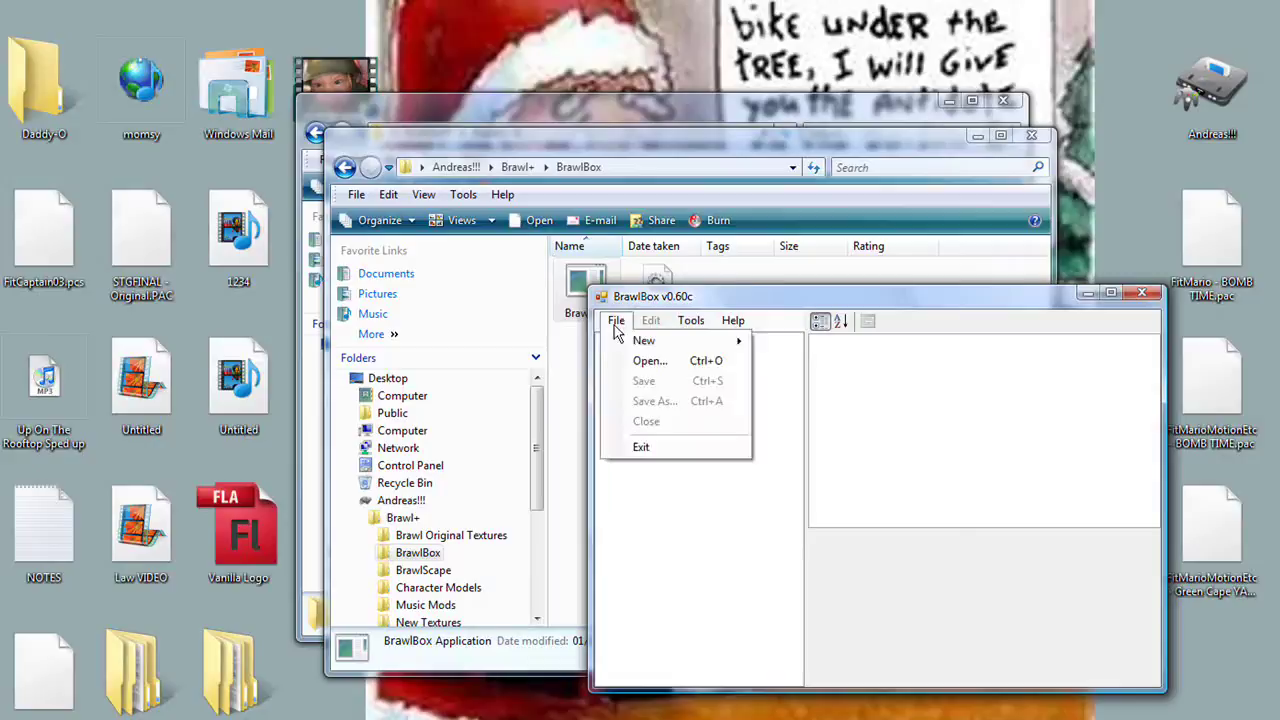
{"action": "left_click", "coordinate": [592, 343]}
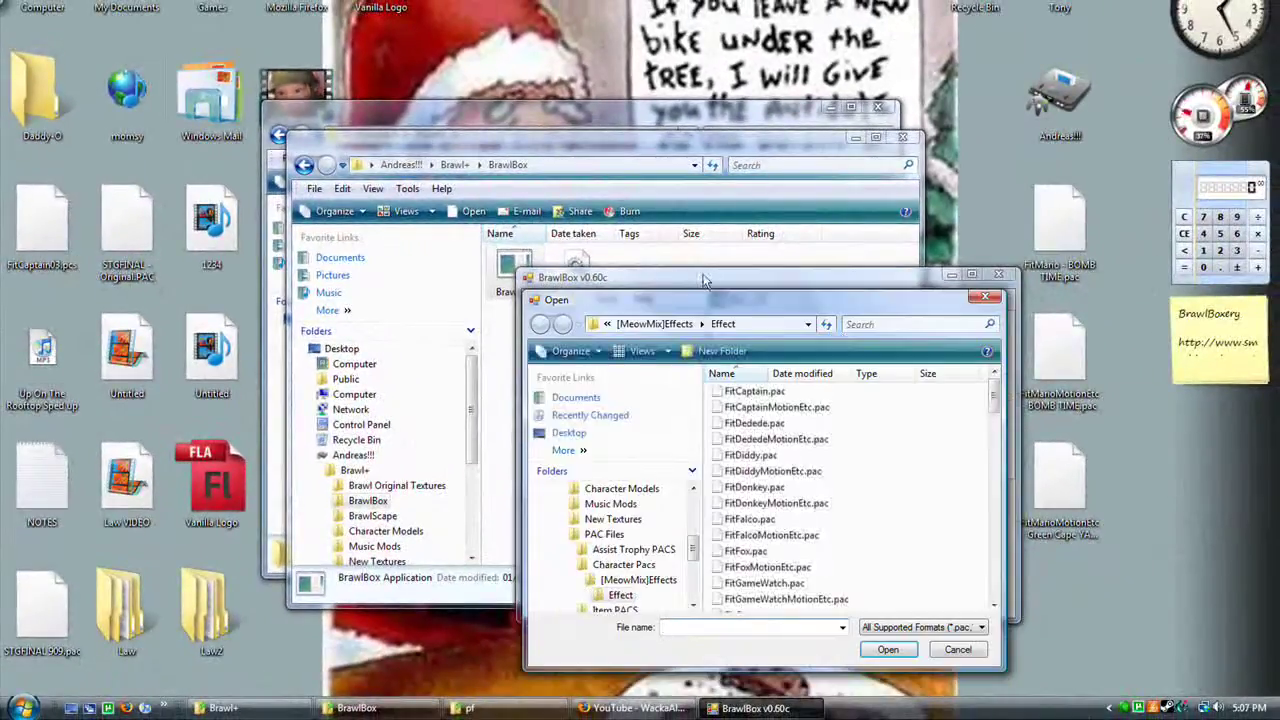
Browse from the Effect folder to the ATs folder inside PAC Files > Assist Trophy PACS.
{"action": "left_click", "coordinate": [654, 324]}
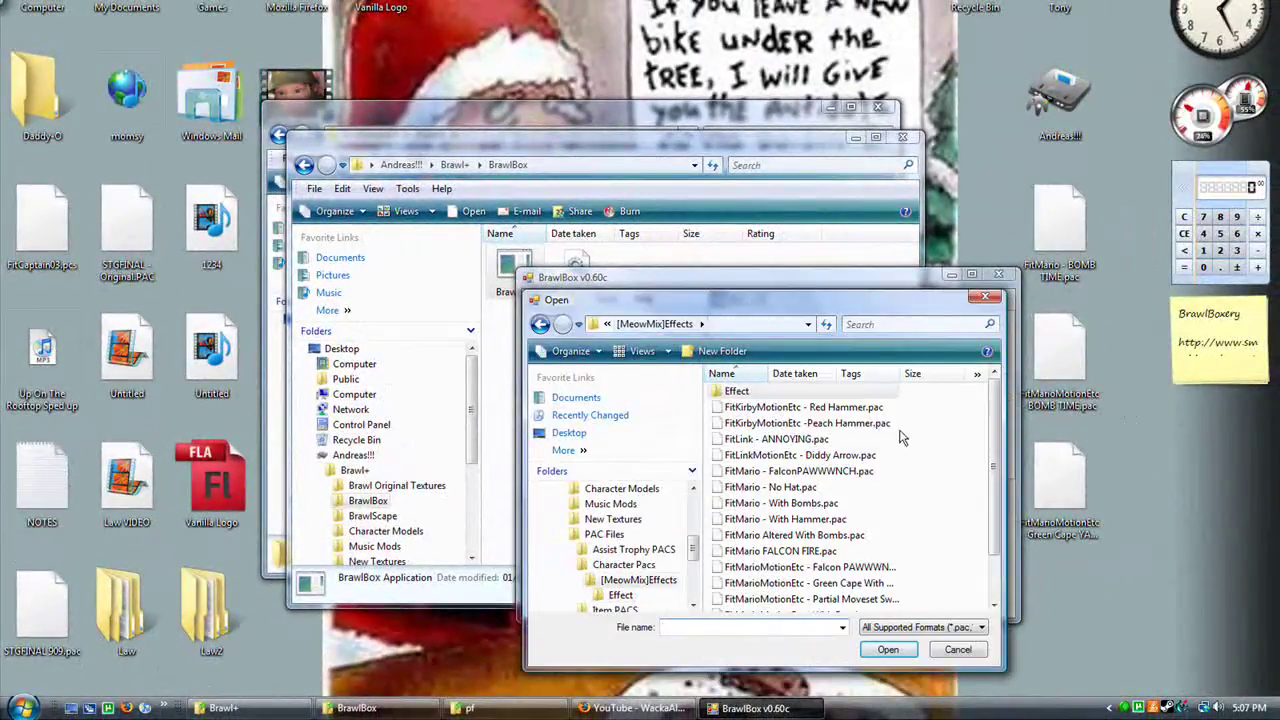
{"action": "left_click", "coordinate": [608, 325]}
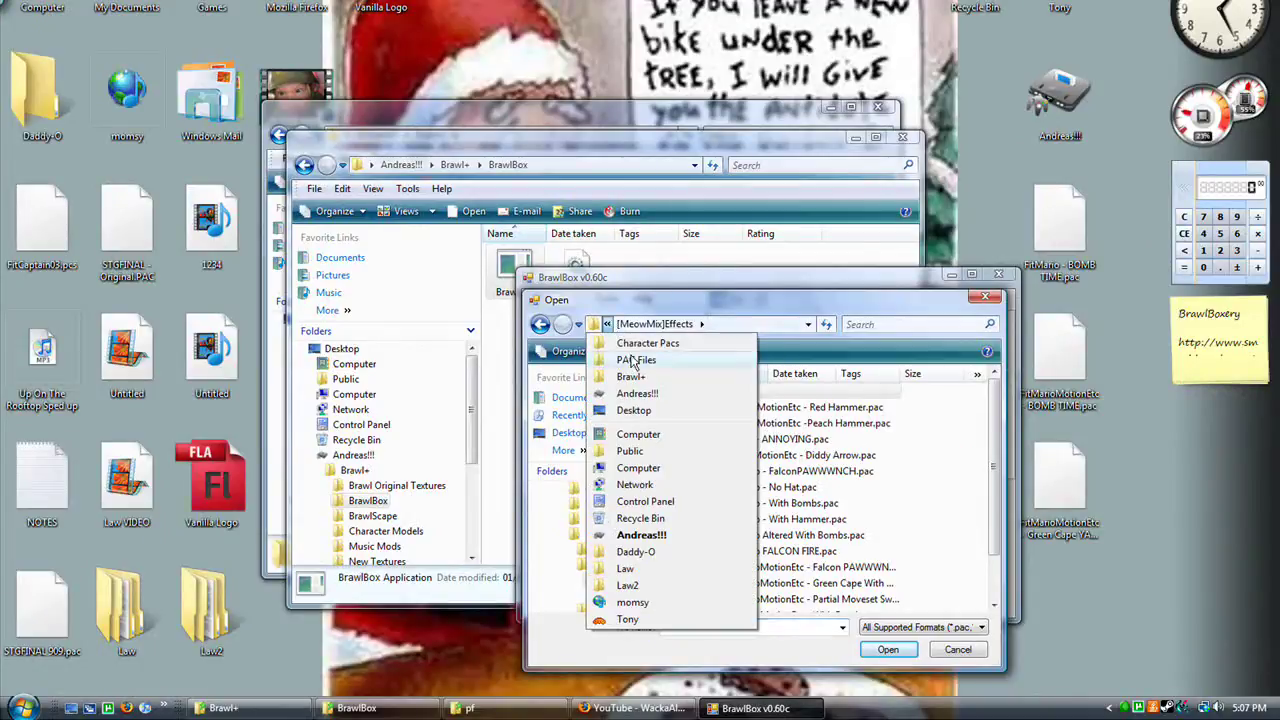
{"action": "left_click", "coordinate": [634, 354]}
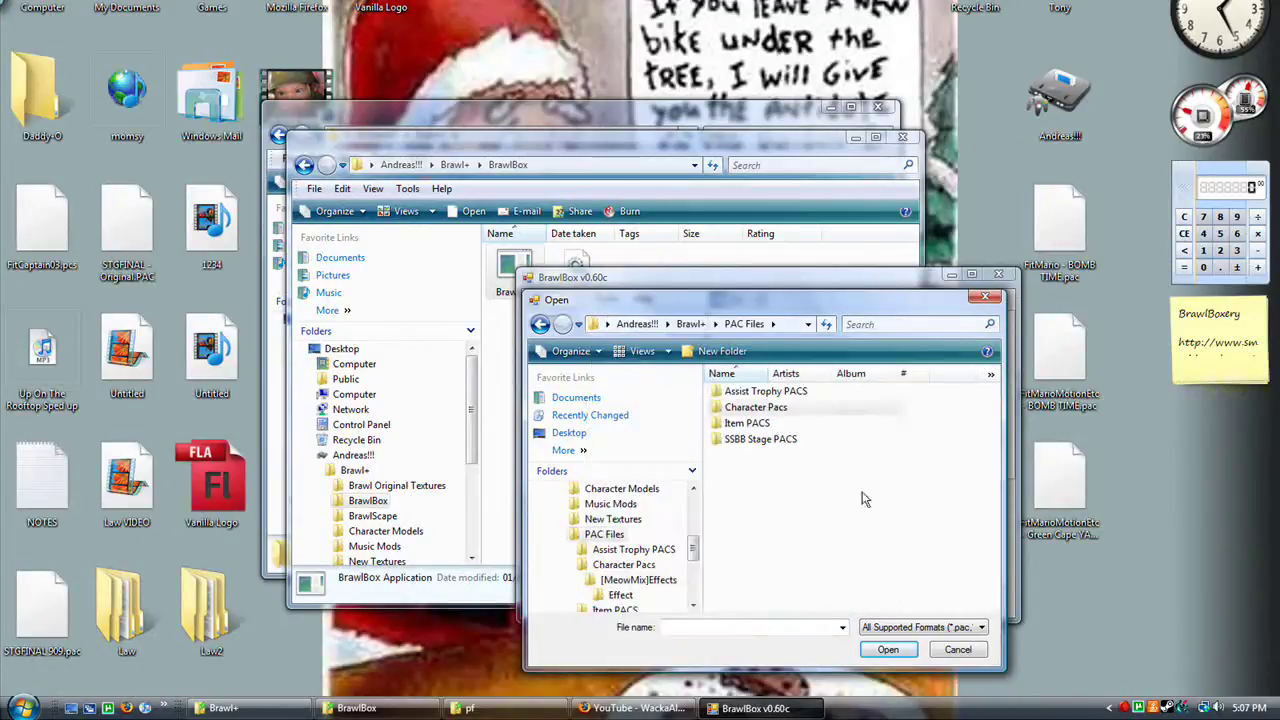
{"action": "double_click", "coordinate": [788, 392]}
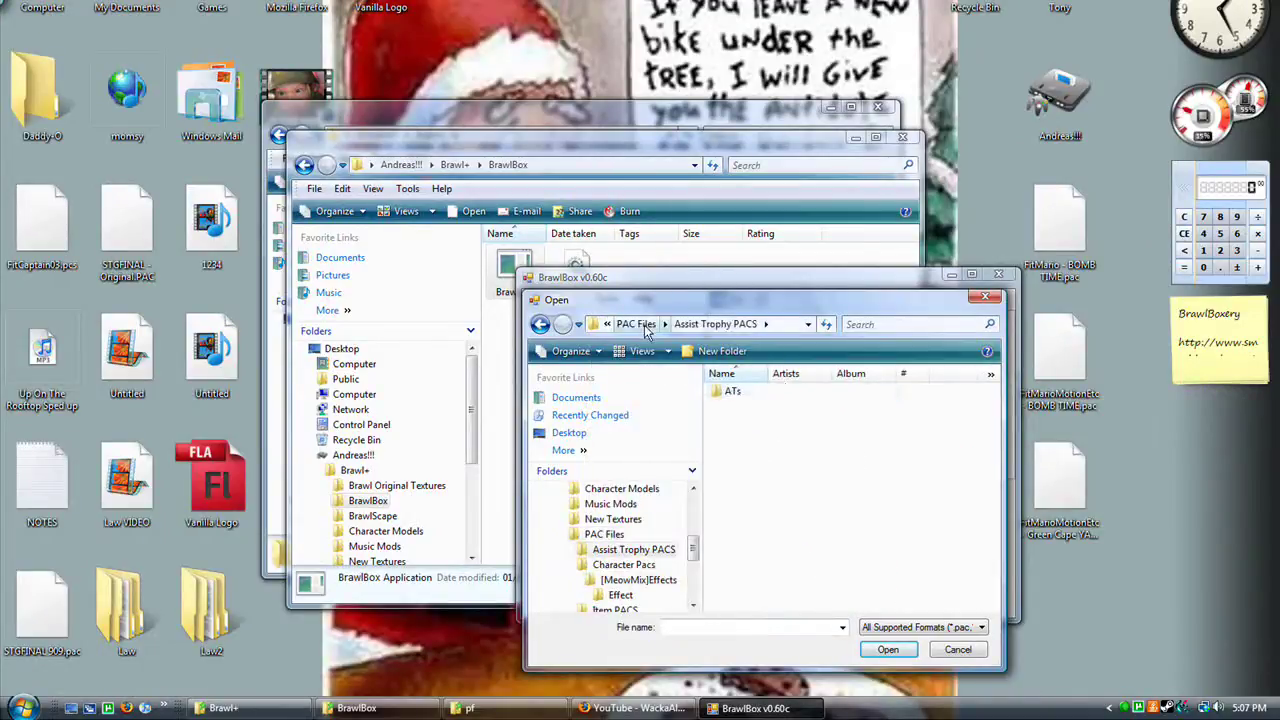
{"action": "double_click", "coordinate": [728, 391]}
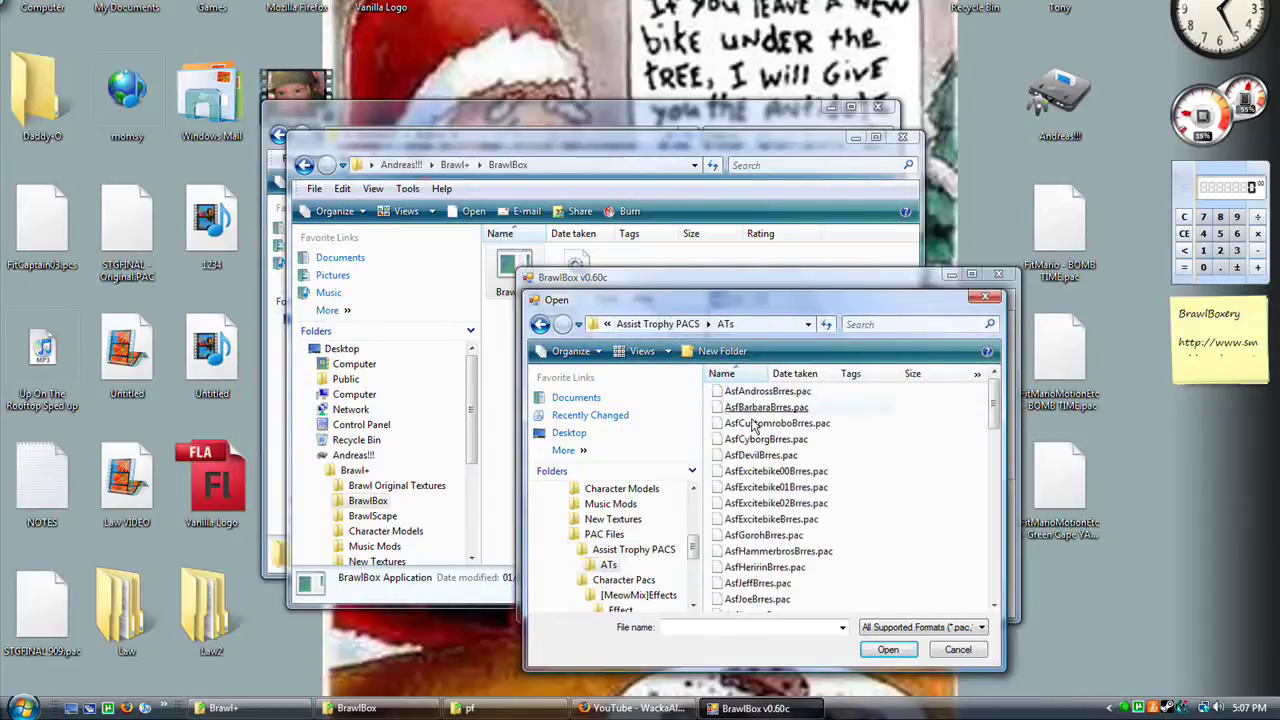
Look through the assist trophy and Pokémon files in the ATs folder and open AsfNintendogsBrres.pac.
{"action": "left_click_drag", "start_coordinate": [996, 412], "coordinate": [996, 433]}
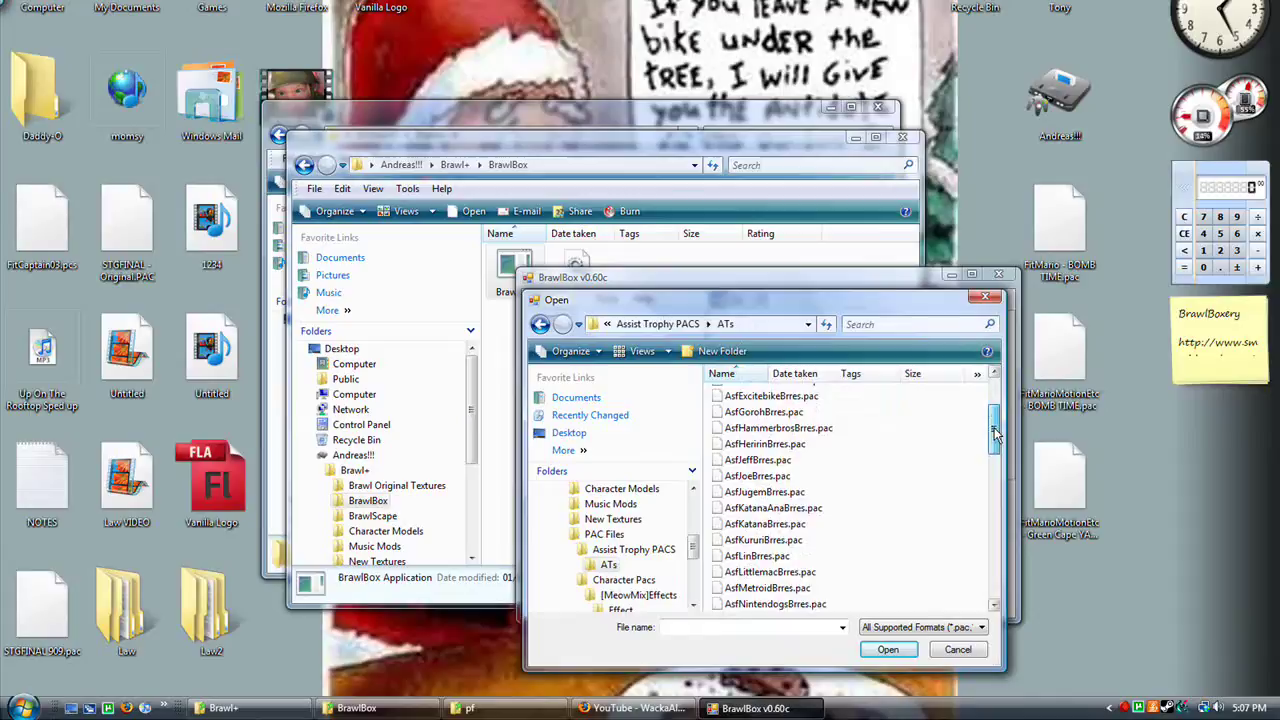
{"action": "left_click_drag", "start_coordinate": [996, 433], "coordinate": [989, 556]}
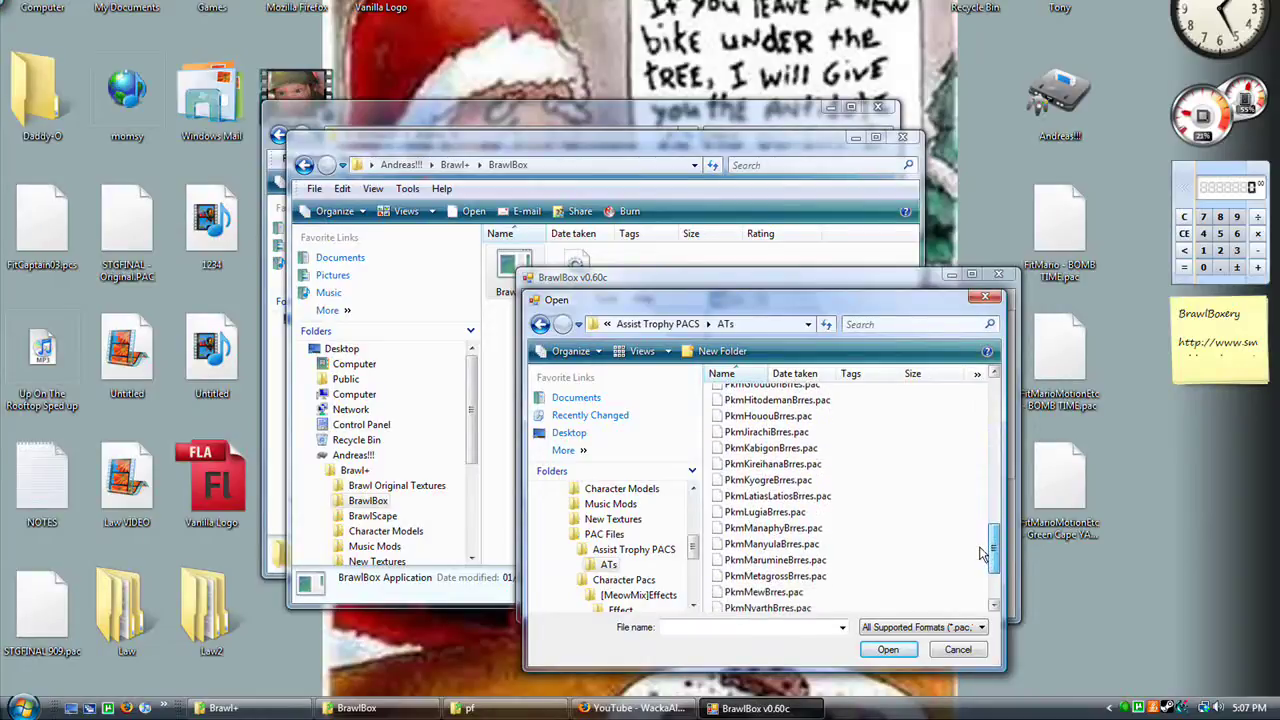
{"action": "left_click", "coordinate": [816, 513]}
{"action": "scroll", "coordinate": [827, 577], "scroll_direction": "down", "scroll_amount": 2}
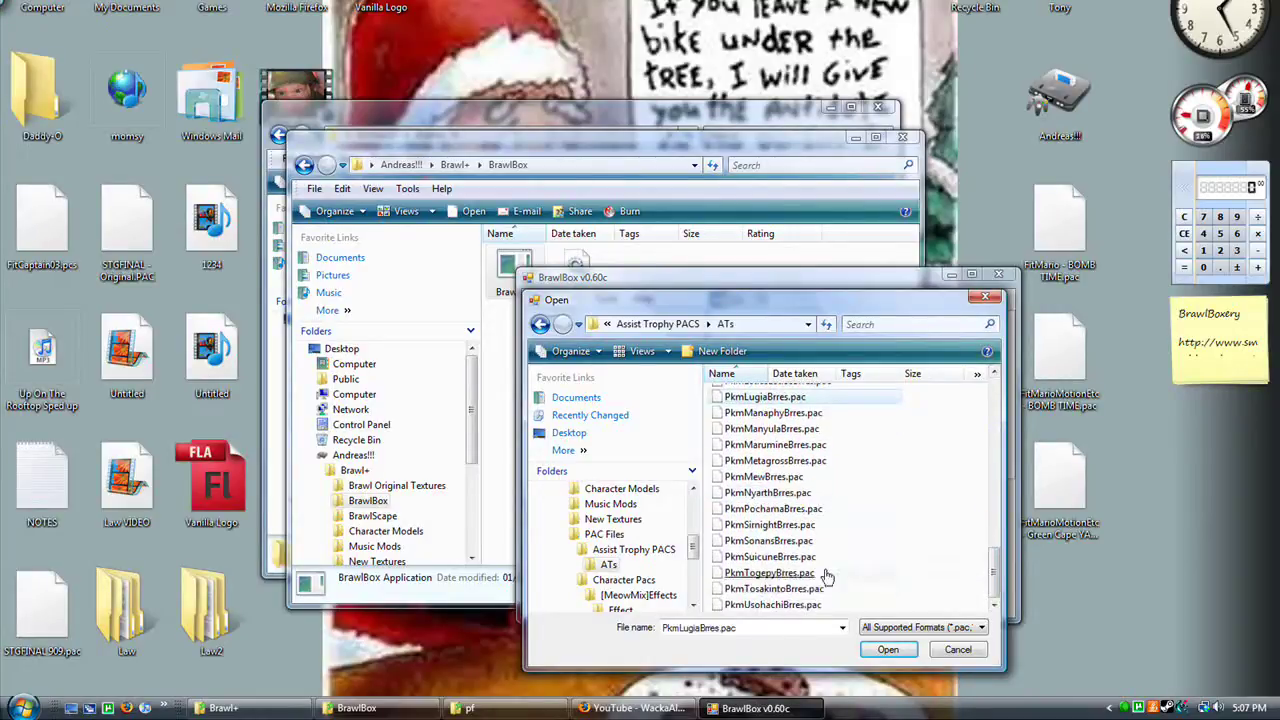
{"action": "left_click", "coordinate": [768, 556]}
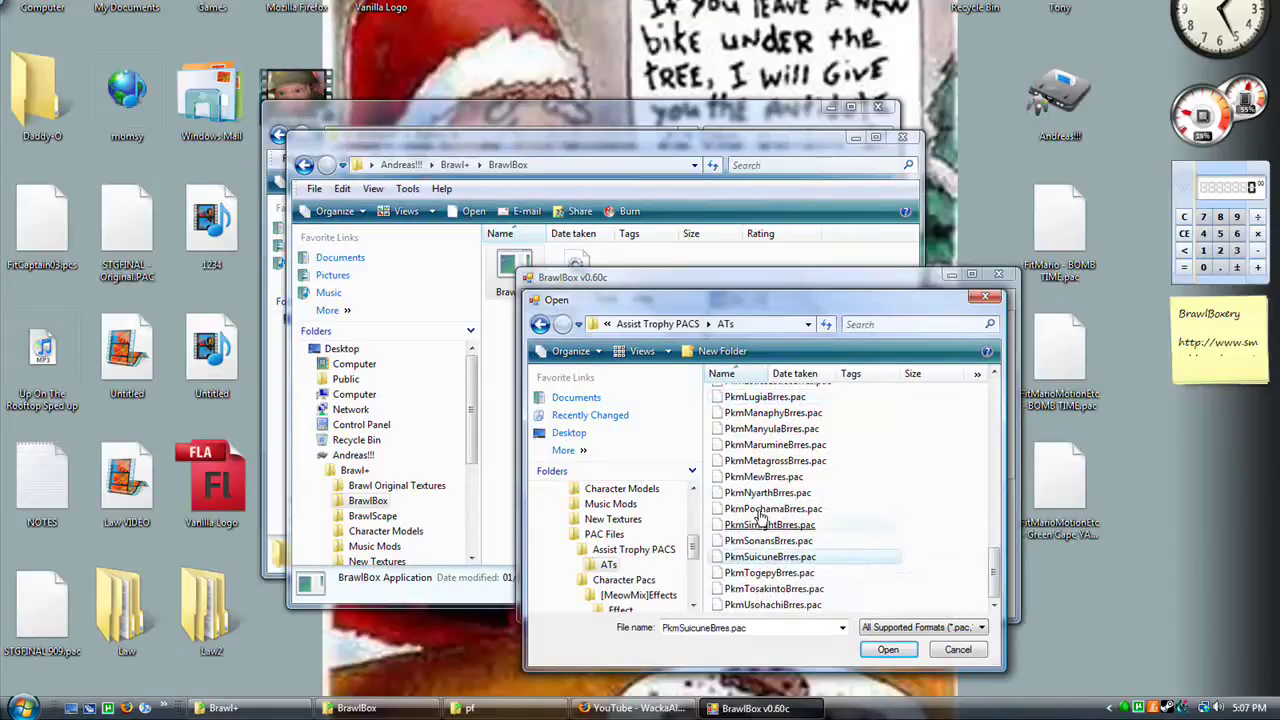
{"action": "left_click", "coordinate": [770, 478]}
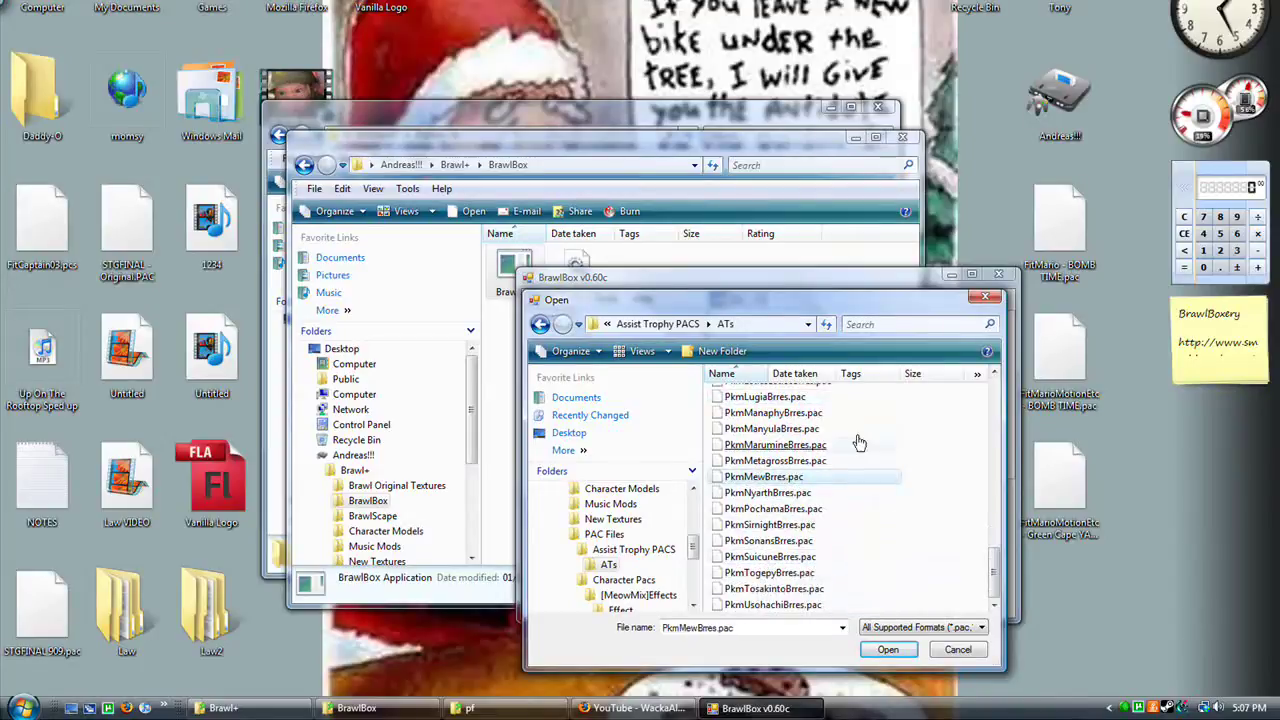
{"action": "scroll", "coordinate": [858, 443], "scroll_direction": "up", "scroll_amount": 2}
{"action": "left_click", "coordinate": [865, 460]}
{"action": "scroll", "coordinate": [870, 470], "scroll_direction": "up", "scroll_amount": 4}
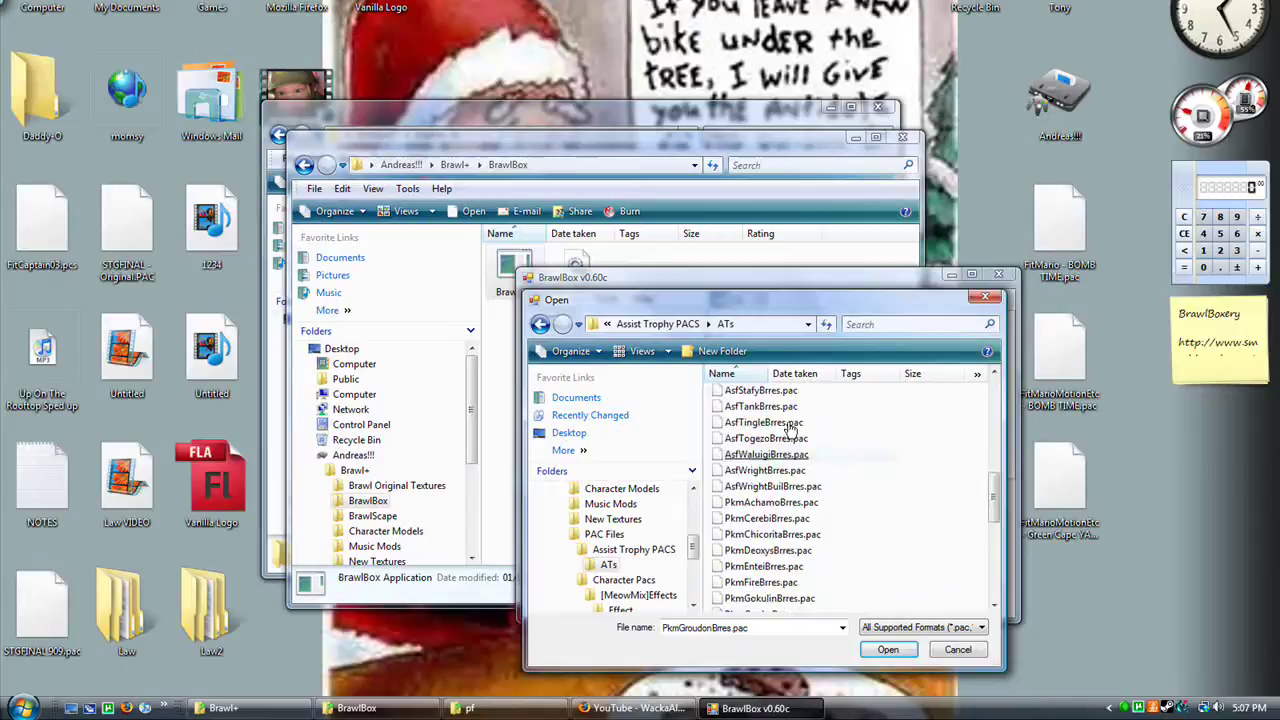
{"action": "scroll", "coordinate": [795, 440], "scroll_direction": "up", "scroll_amount": 5}
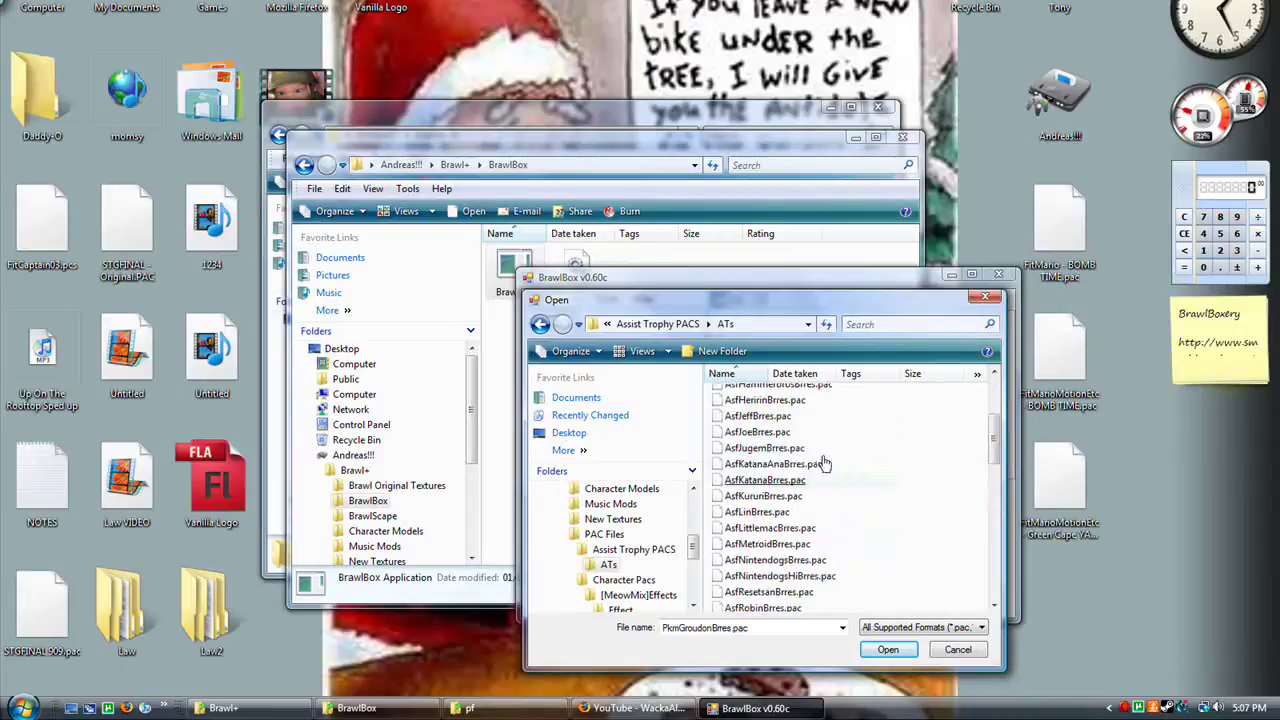
{"action": "double_click", "coordinate": [803, 562]}
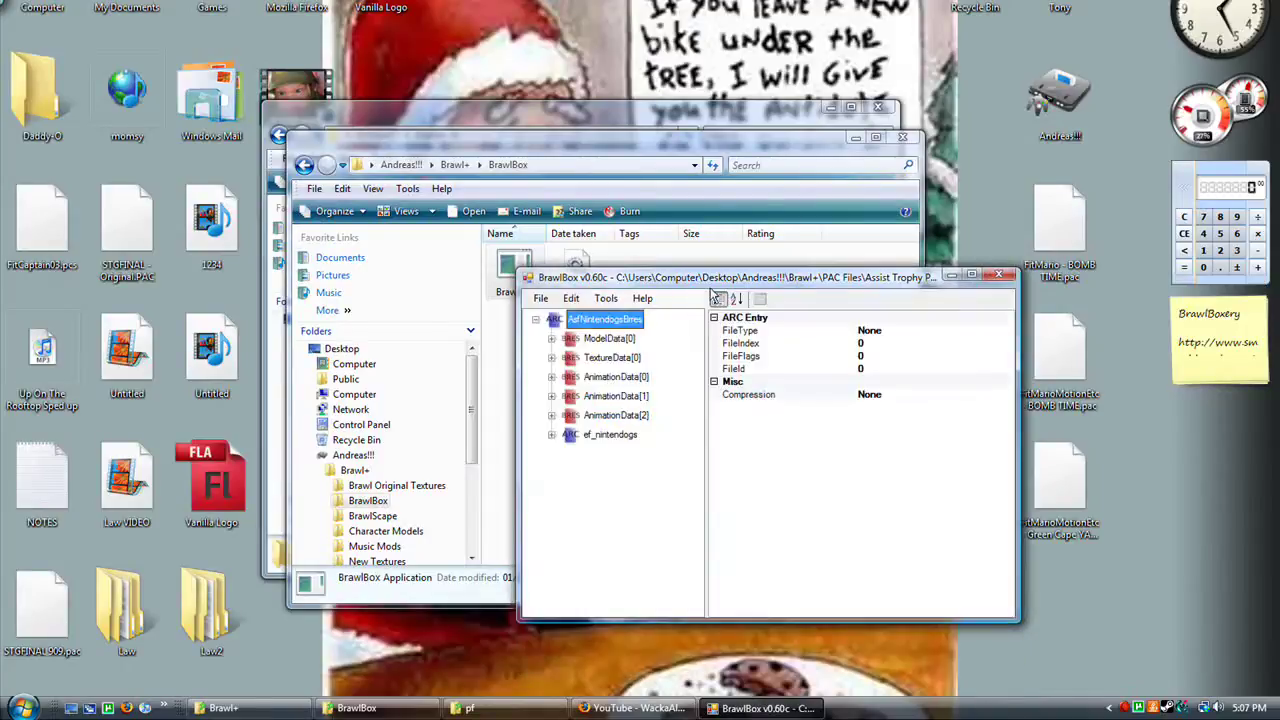
Preview the AsfNintendogs00 model stored in ModelData[0] under 3DModels(NW4R).
{"action": "left_click_drag", "start_coordinate": [712, 279], "coordinate": [606, 304]}
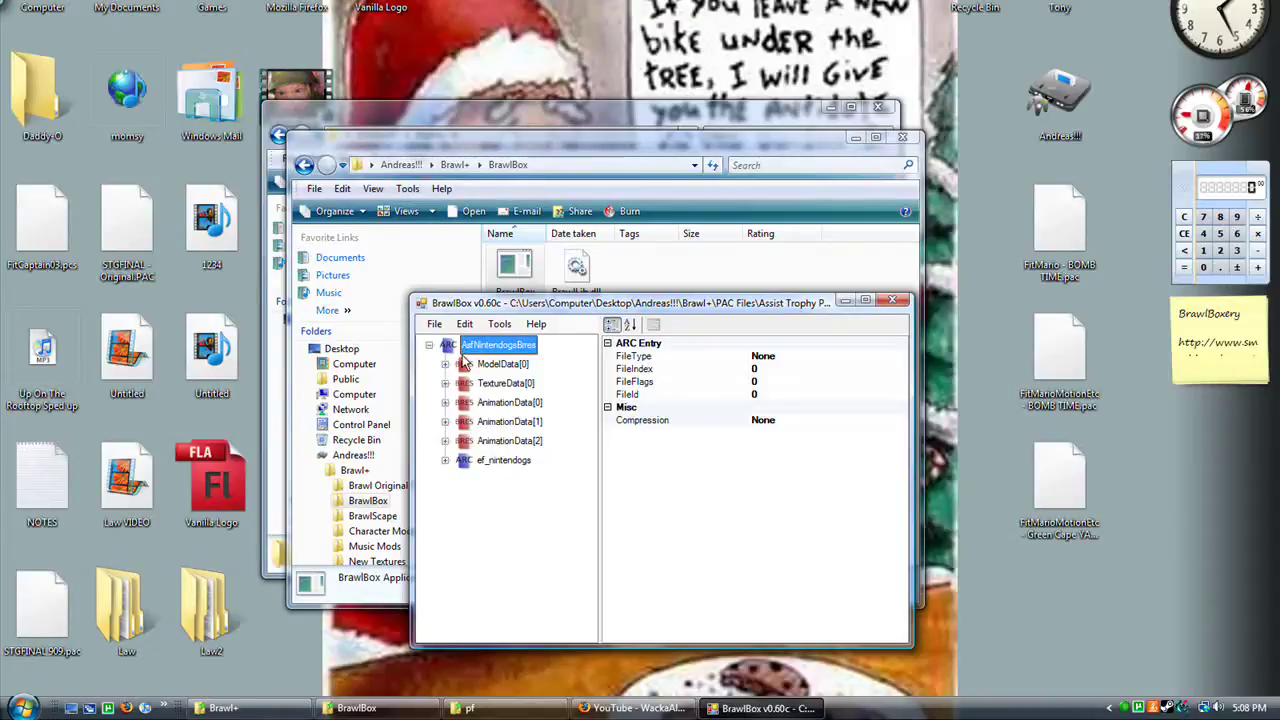
{"action": "left_click", "coordinate": [447, 365]}
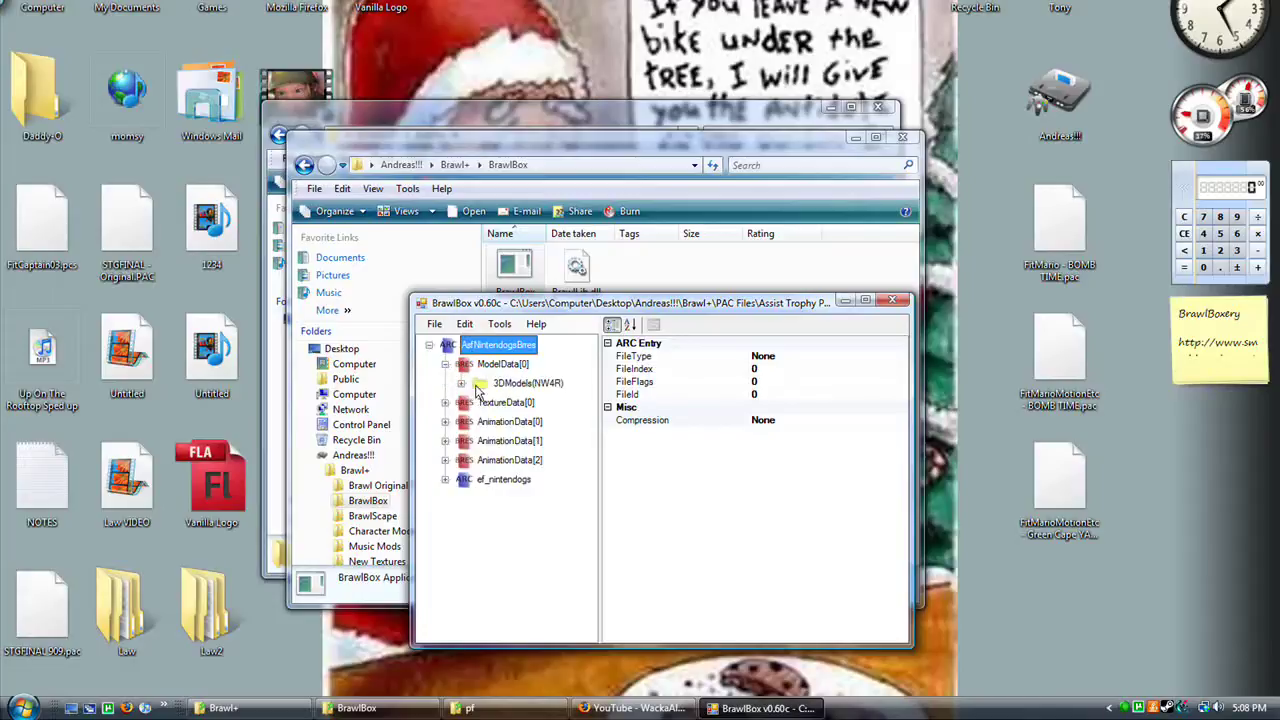
{"action": "left_click", "coordinate": [461, 384]}
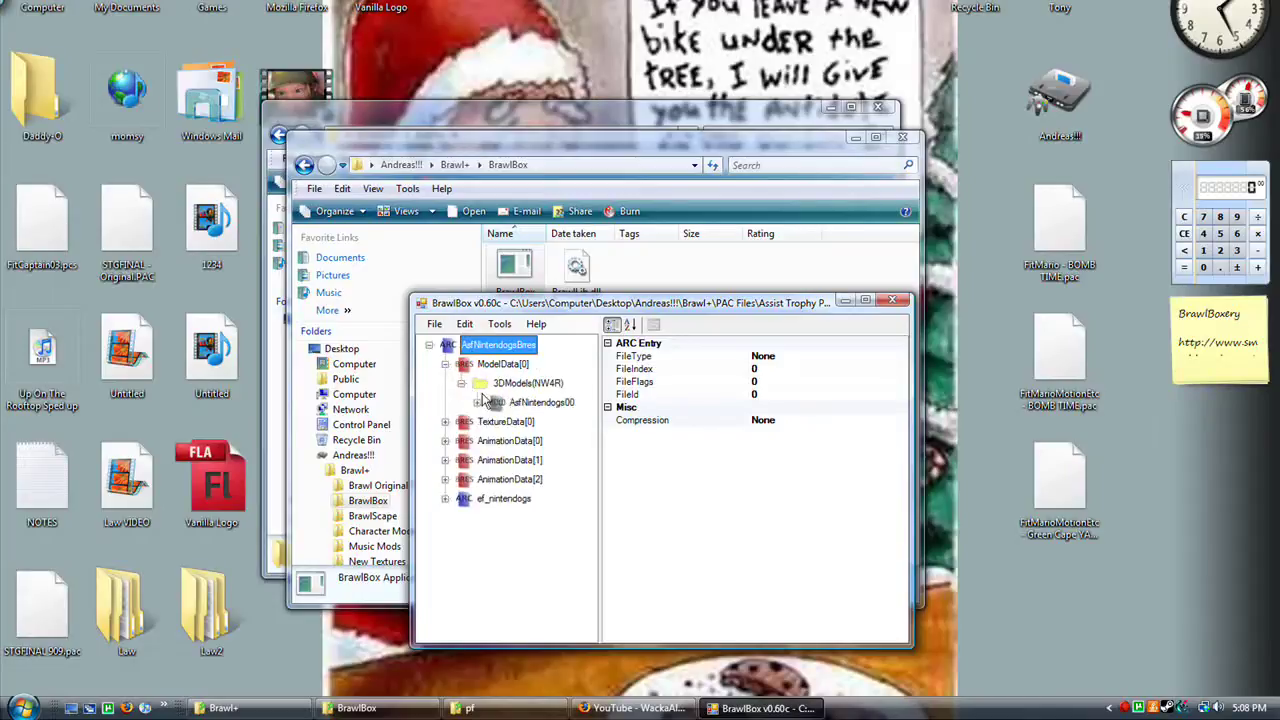
{"action": "right_click", "coordinate": [530, 406]}
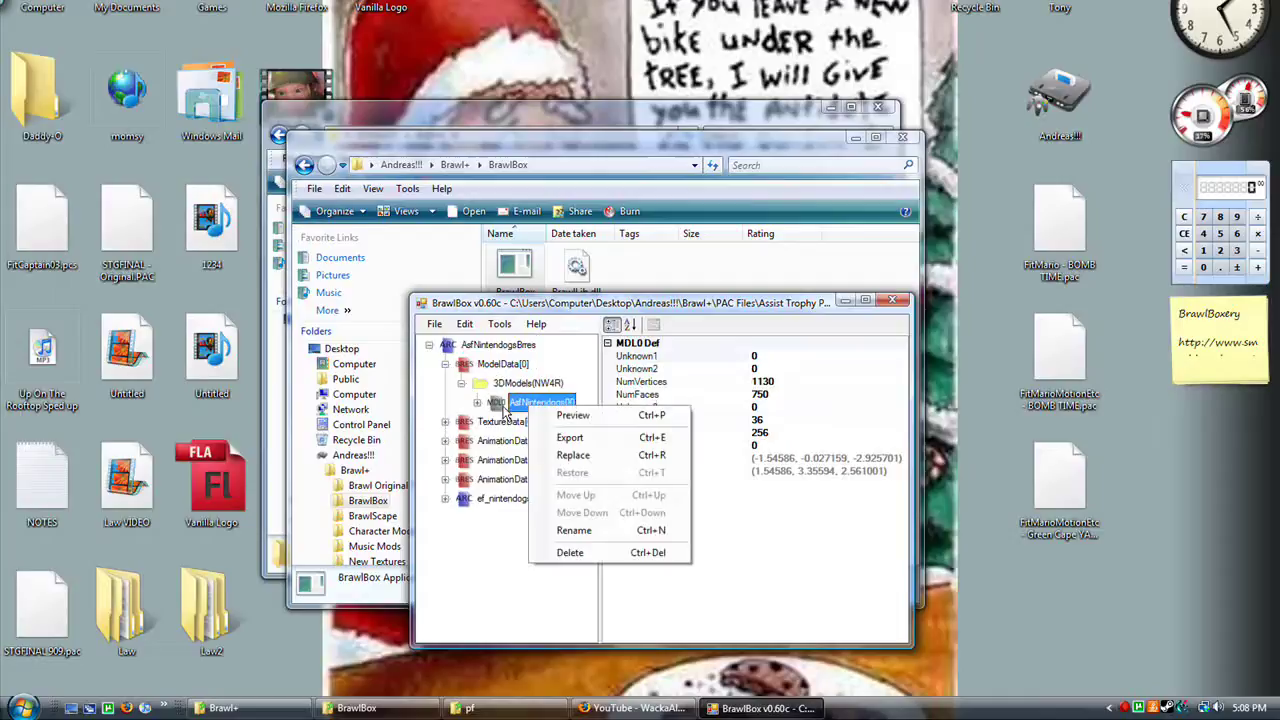
{"action": "left_click", "coordinate": [567, 419]}
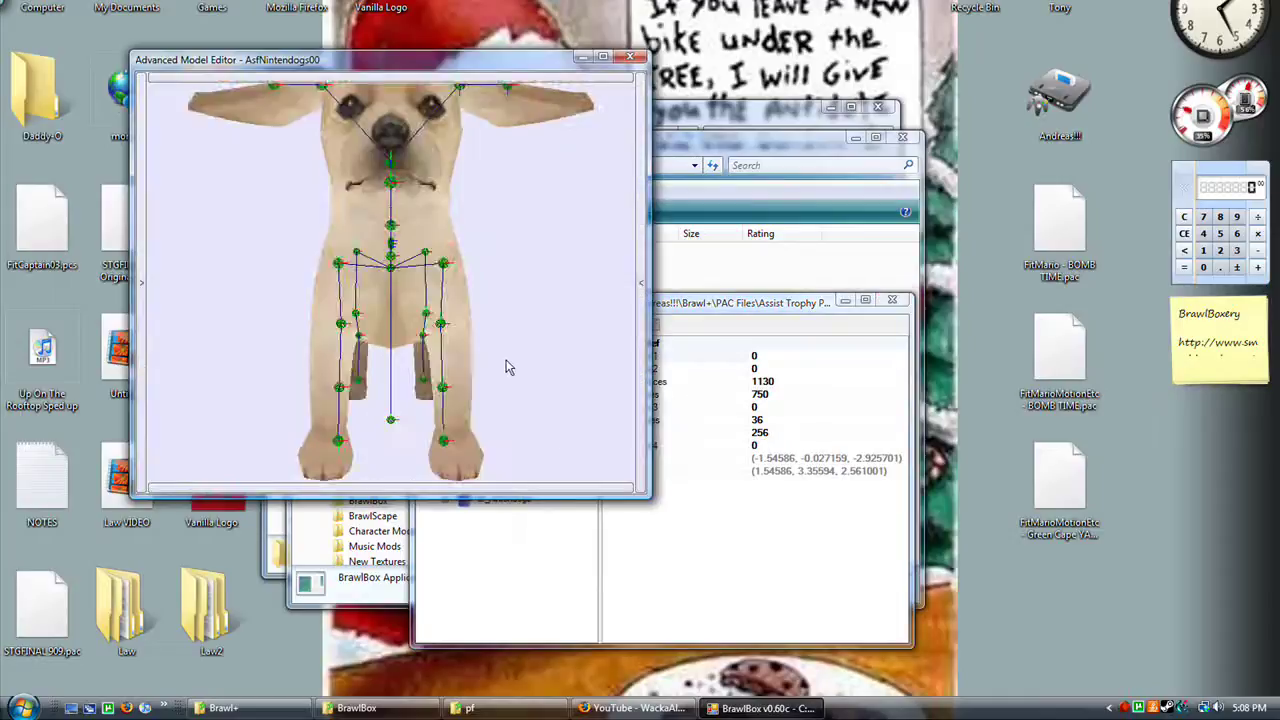
Turn the dog model to an angled side view and enlarge the Advanced Model Editor window.
{"action": "scroll", "coordinate": [500, 364], "scroll_direction": "down", "scroll_amount": 3}
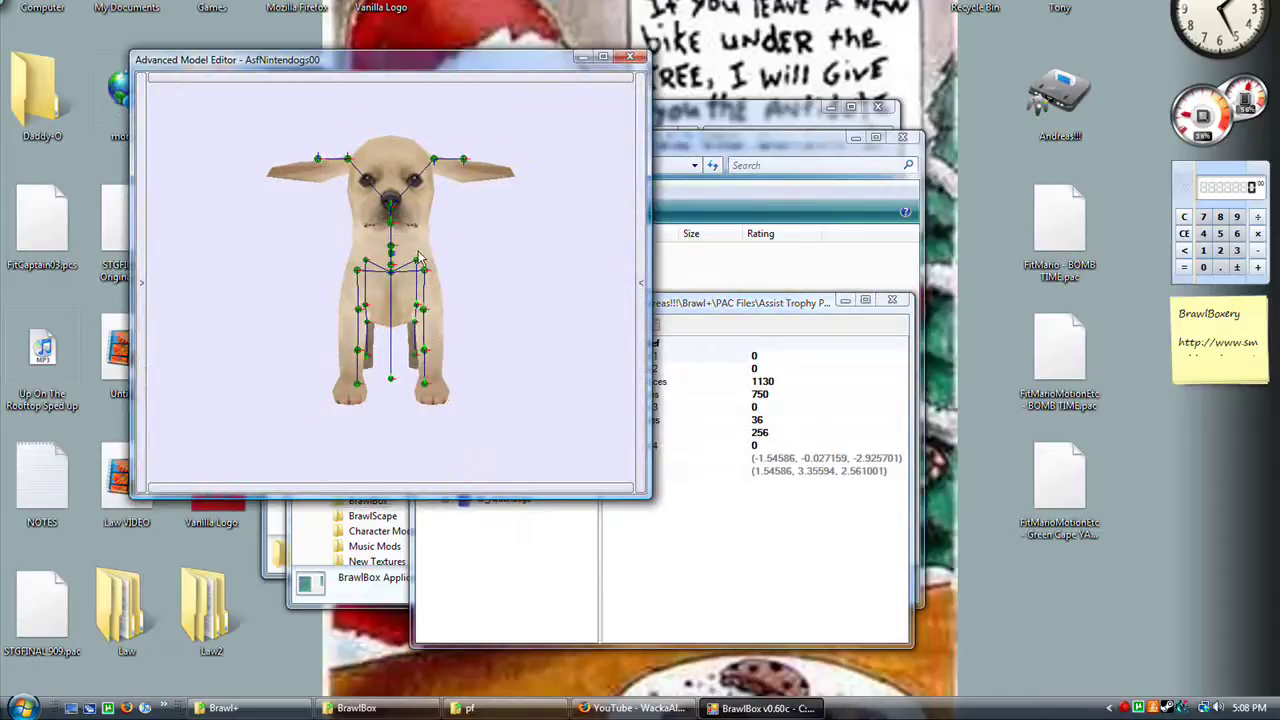
{"action": "left_click_drag", "start_coordinate": [418, 258], "coordinate": [265, 297]}
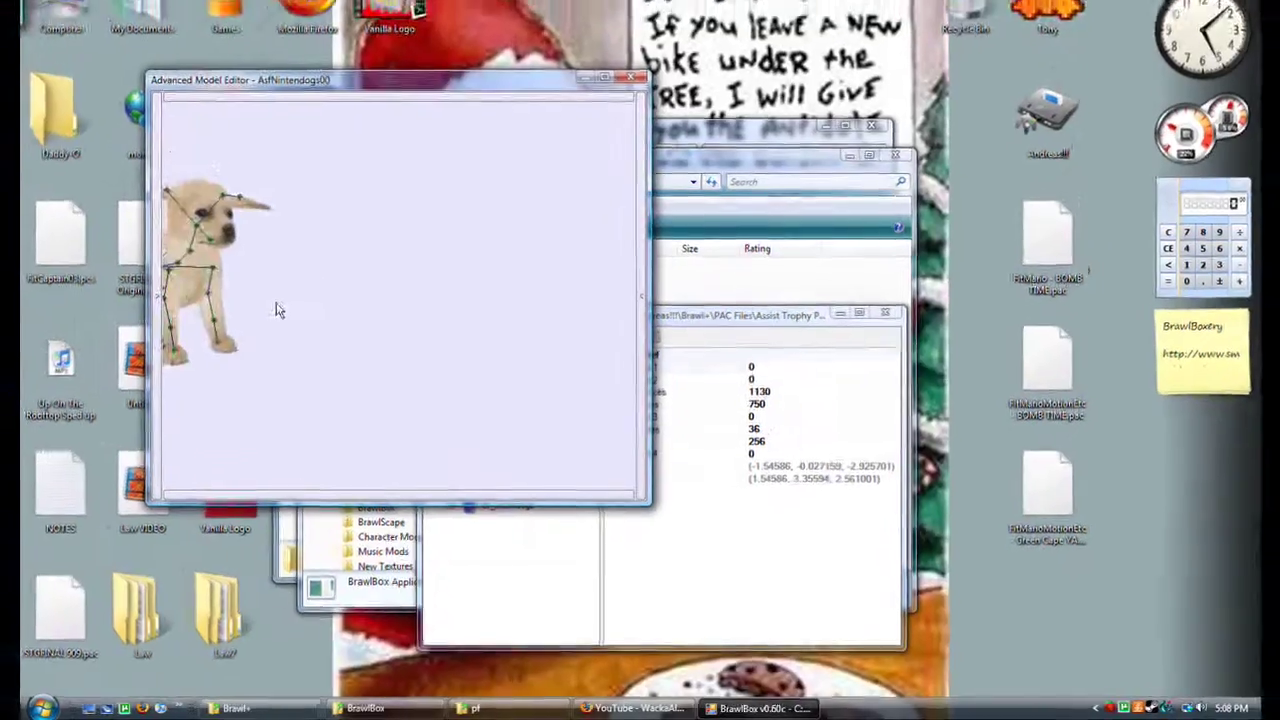
{"action": "left_click_drag", "start_coordinate": [358, 289], "coordinate": [470, 312]}
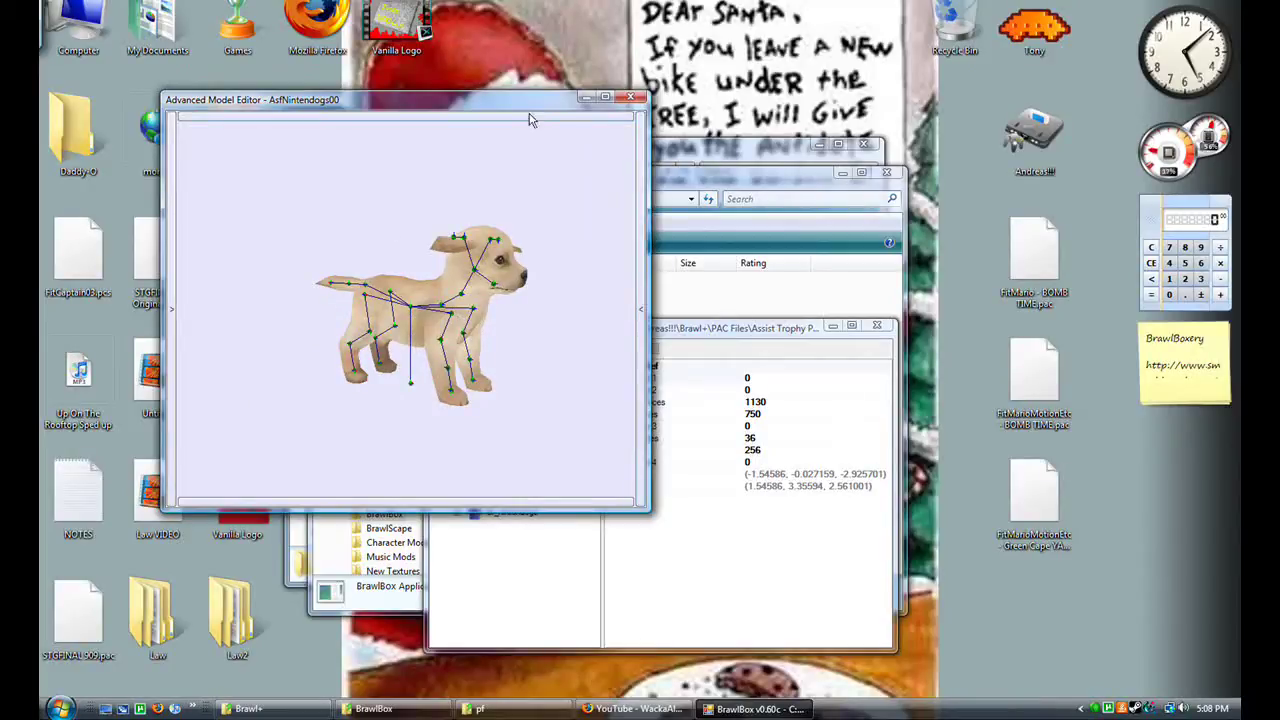
{"action": "left_click_drag", "start_coordinate": [531, 116], "coordinate": [541, 76]}
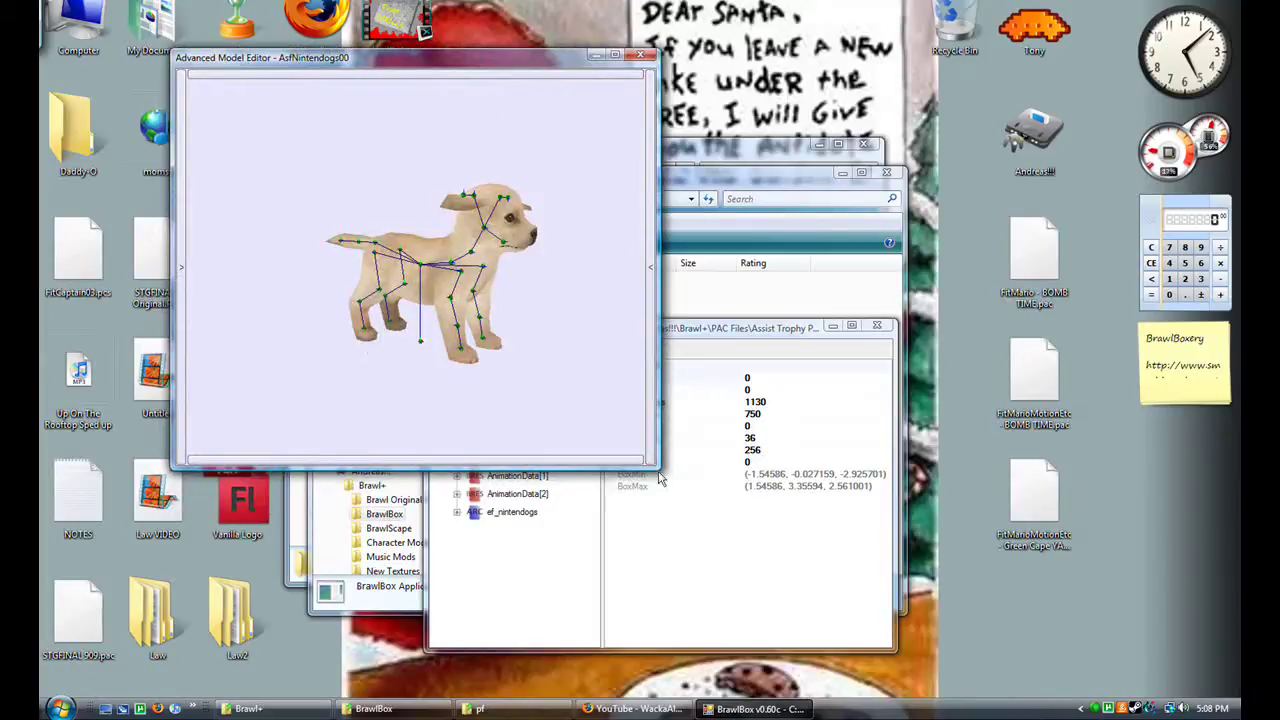
{"action": "left_click_drag", "start_coordinate": [656, 466], "coordinate": [888, 628]}
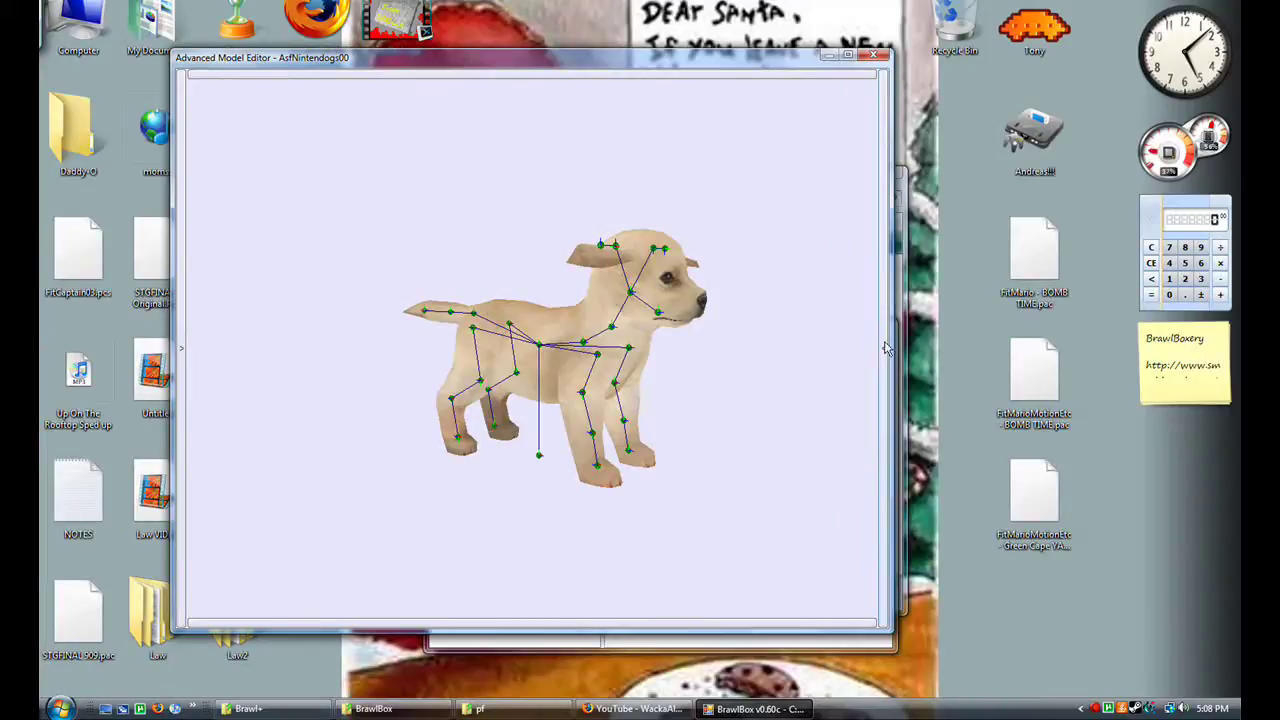
Show the model editor's animation list, its polygon, bone and texture lists, and the playback controls.
{"action": "left_click", "coordinate": [885, 347]}
{"action": "left_click", "coordinate": [181, 350]}
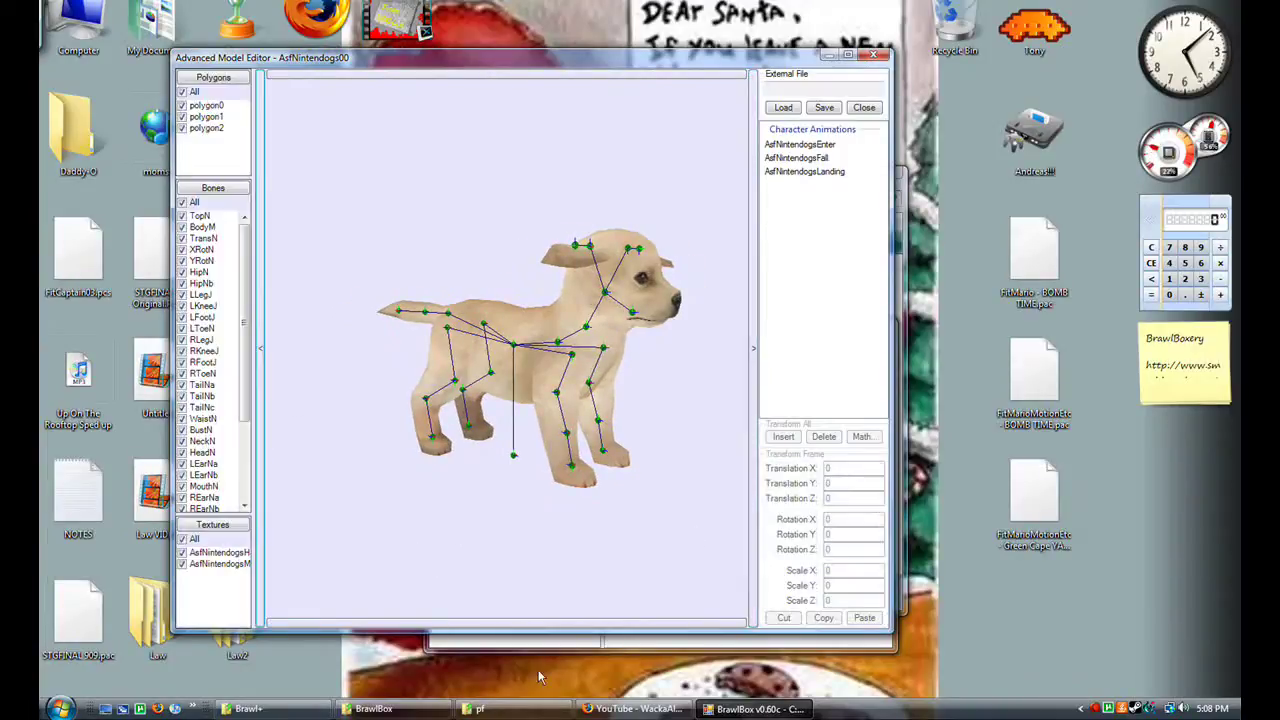
{"action": "left_click", "coordinate": [555, 625]}
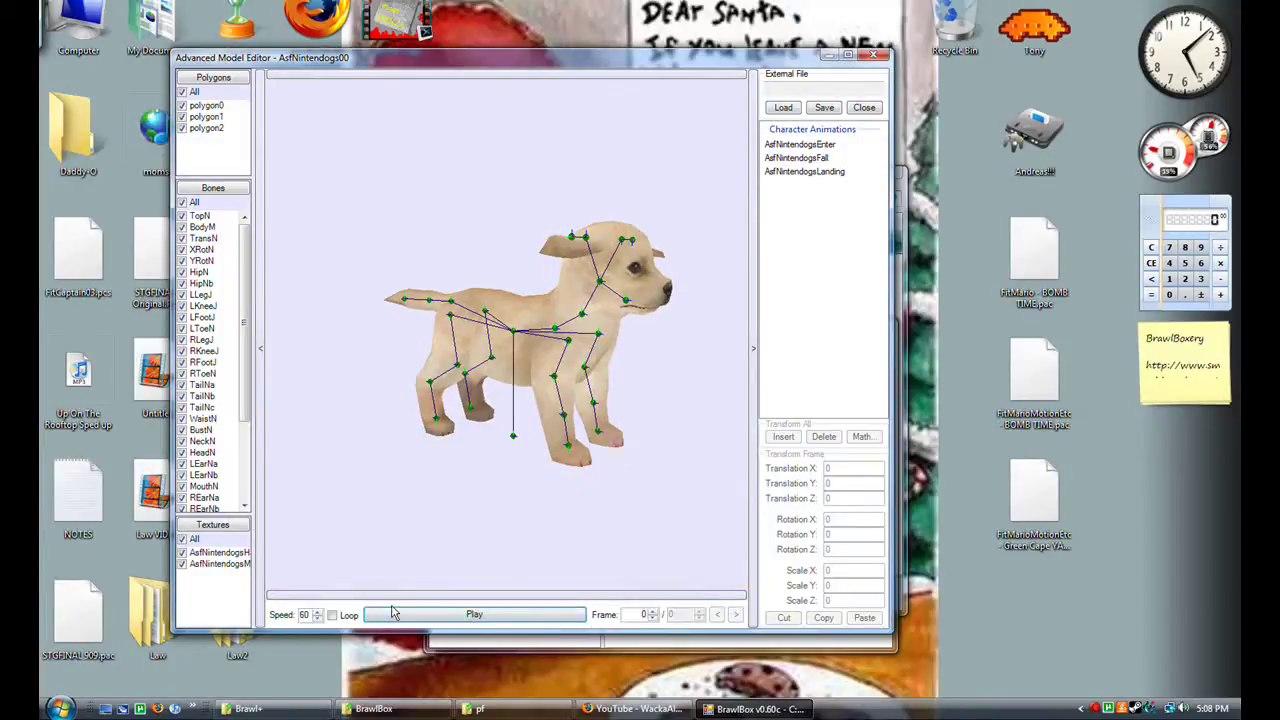
View the poses of the AsfNintendogsEnter, AsfNintendogsFall and AsfNintendogsLanding animations, ending on AsfNintendogsEnter.
{"action": "left_click", "coordinate": [834, 146]}
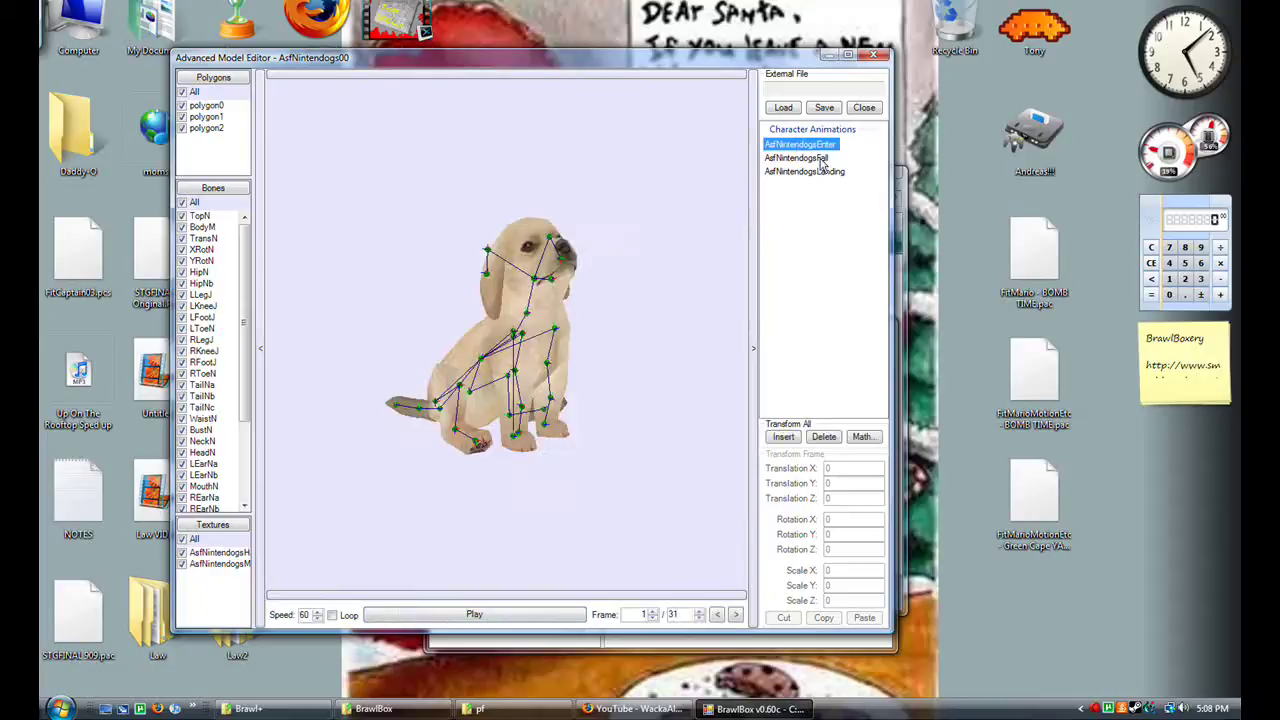
{"action": "left_click", "coordinate": [820, 160]}
{"action": "left_click", "coordinate": [820, 172]}
{"action": "left_click", "coordinate": [818, 159]}
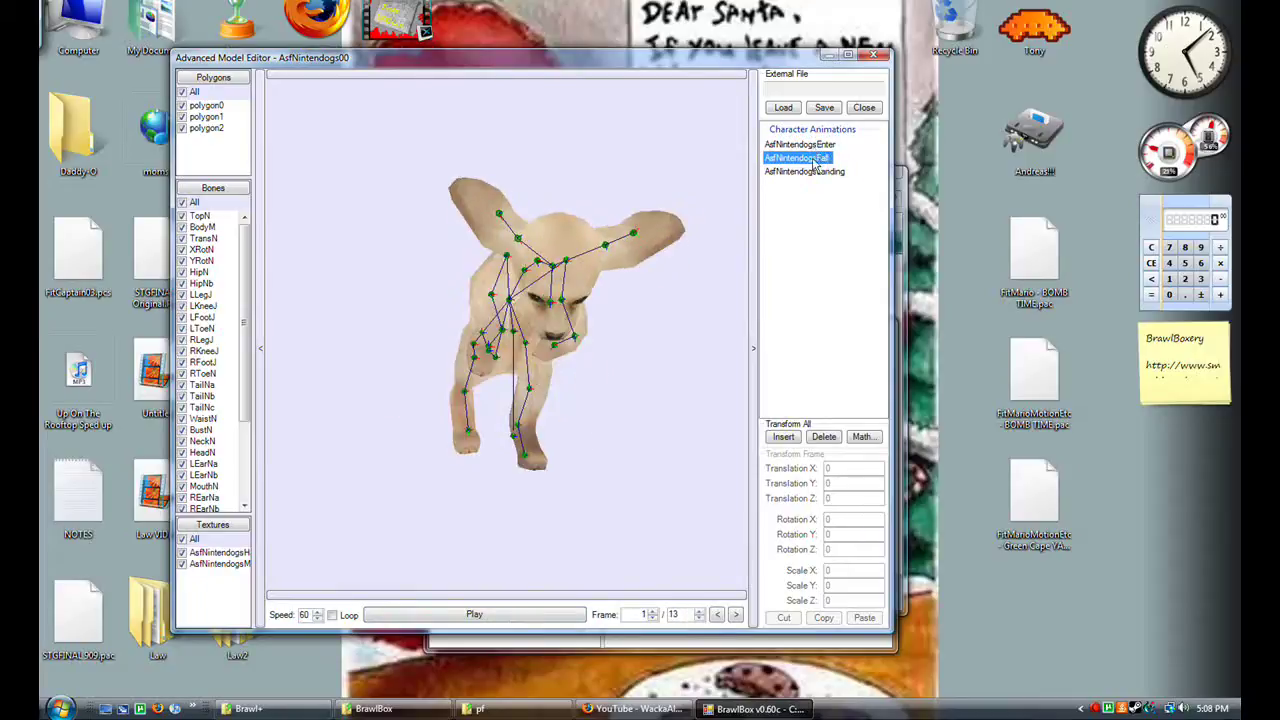
{"action": "left_click", "coordinate": [820, 146]}
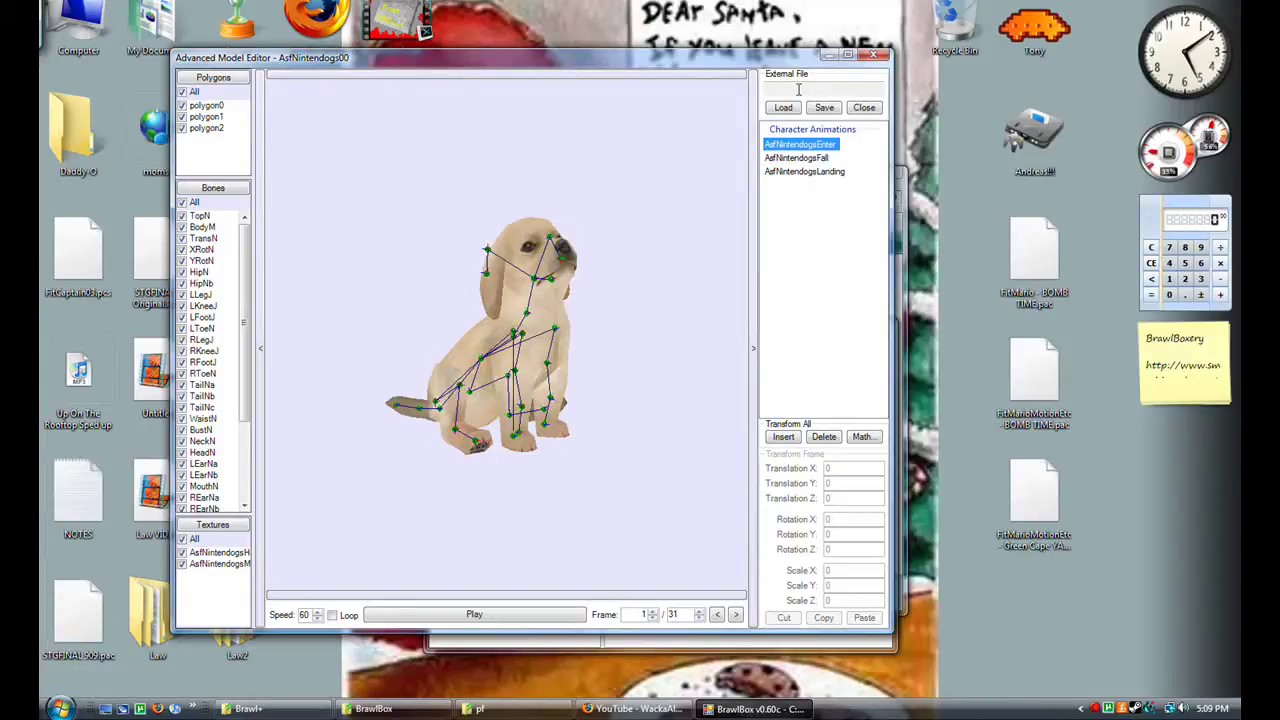
Turn on looped playback and select the AsfNintendogsEnter animation.
{"action": "left_click_drag", "start_coordinate": [766, 58], "coordinate": [840, 88]}
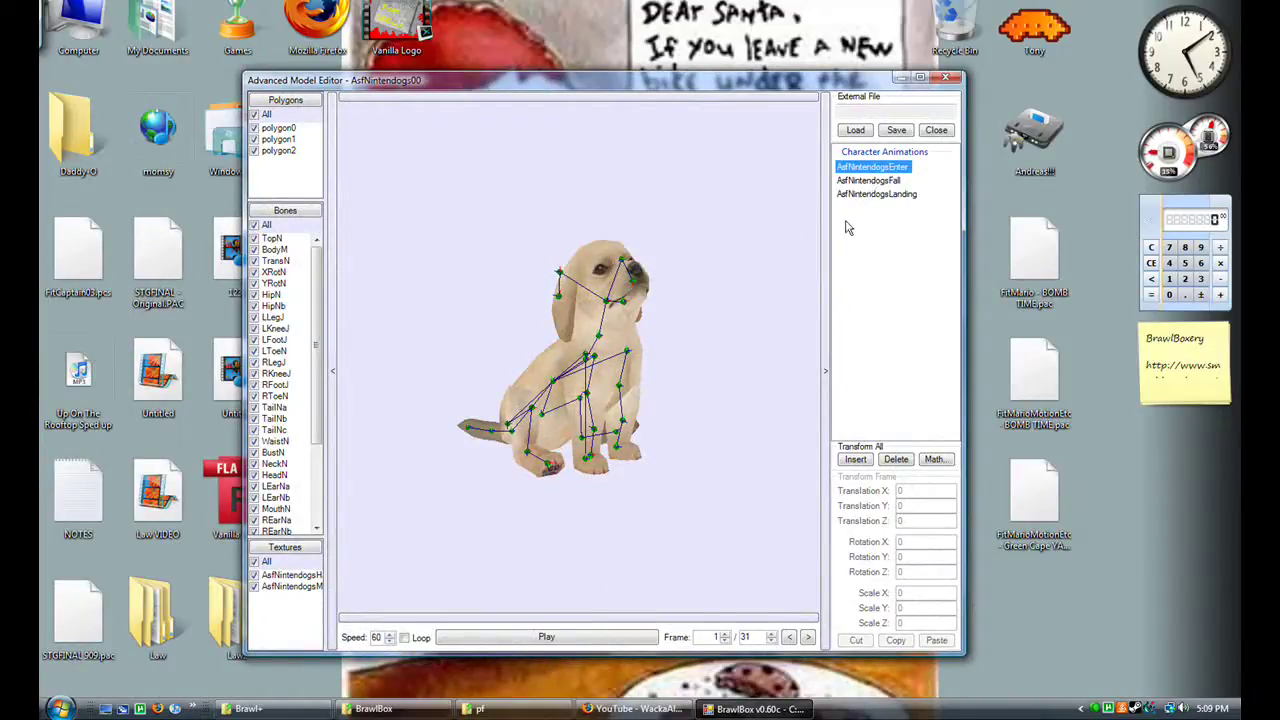
{"action": "left_click", "coordinate": [404, 637]}
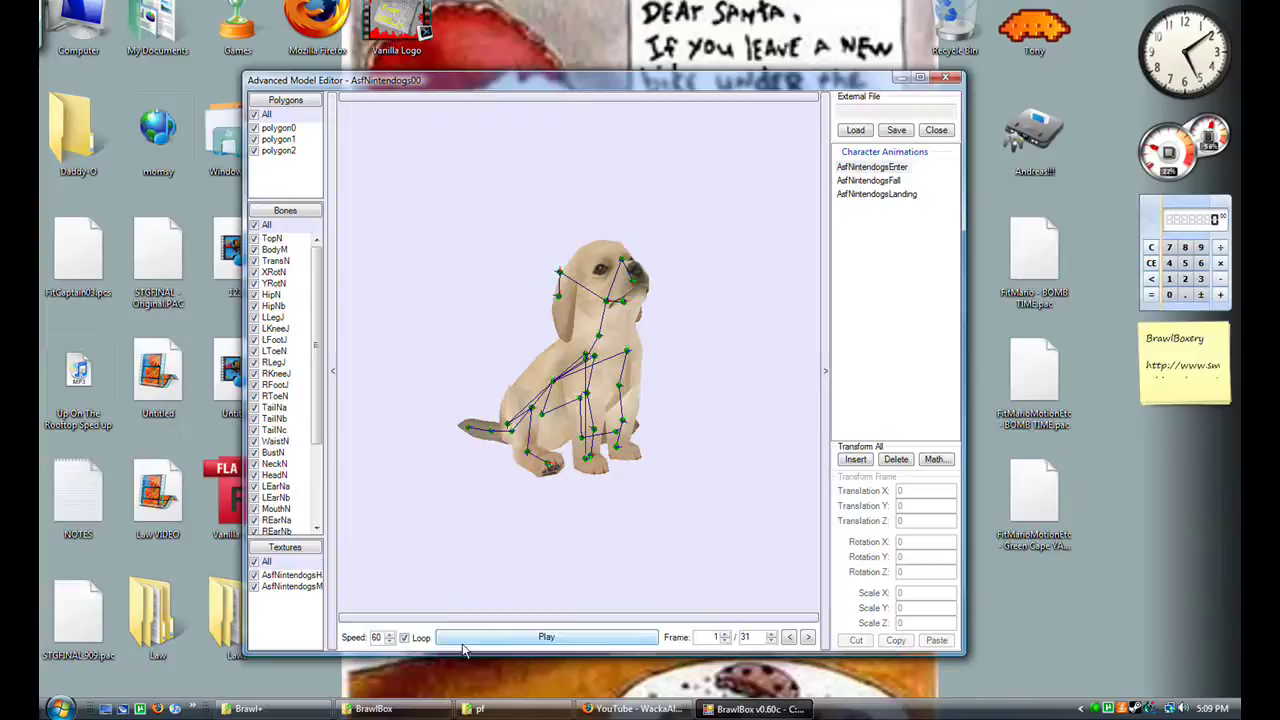
{"action": "left_click", "coordinate": [893, 167]}
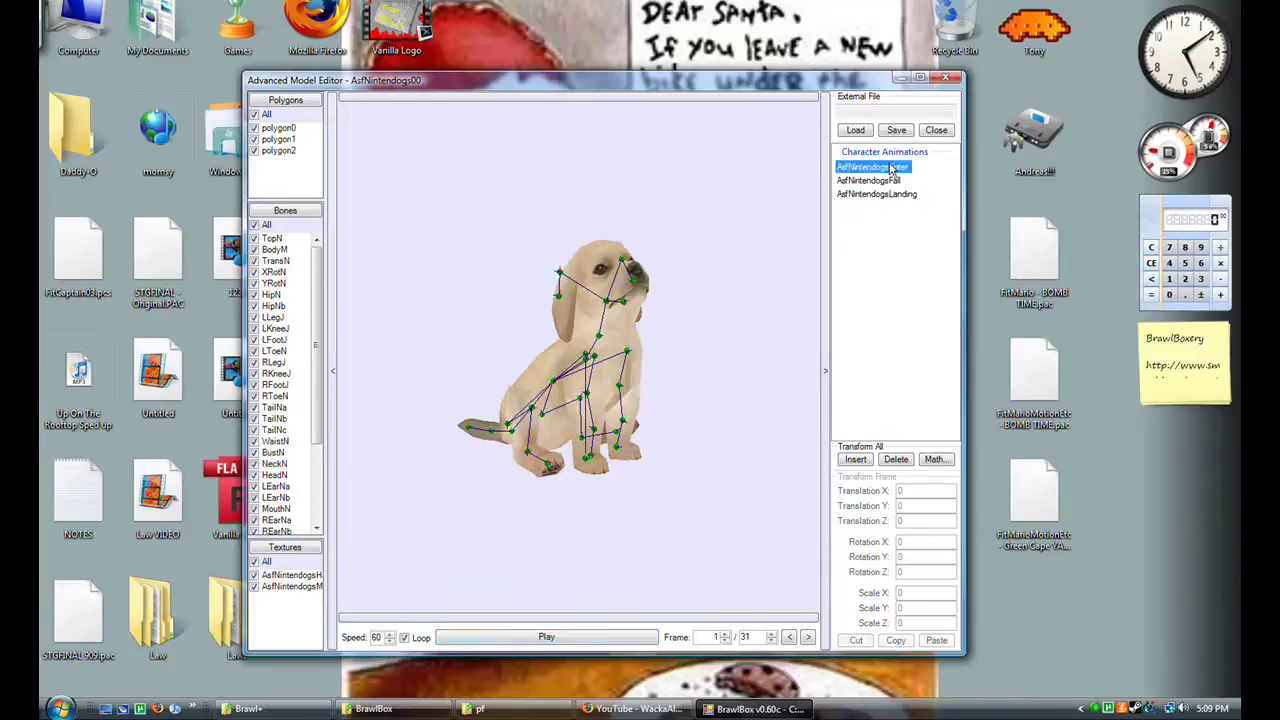
Preview the AsfNintendogsEnter, AsfNintendogsLanding and AsfNintendogsFall animations in looped playback, ending on AsfNintendogsEnter.
{"action": "left_click", "coordinate": [534, 640]}
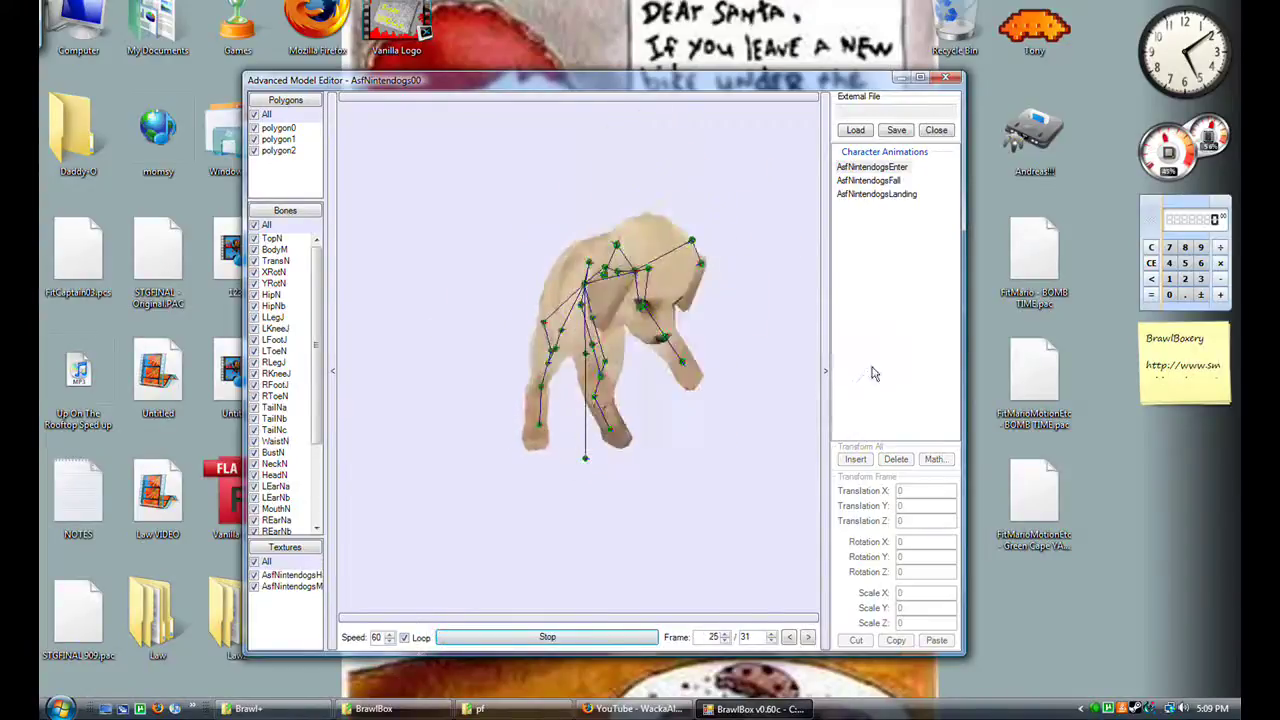
{"action": "left_click", "coordinate": [886, 196]}
{"action": "left_click", "coordinate": [886, 197]}
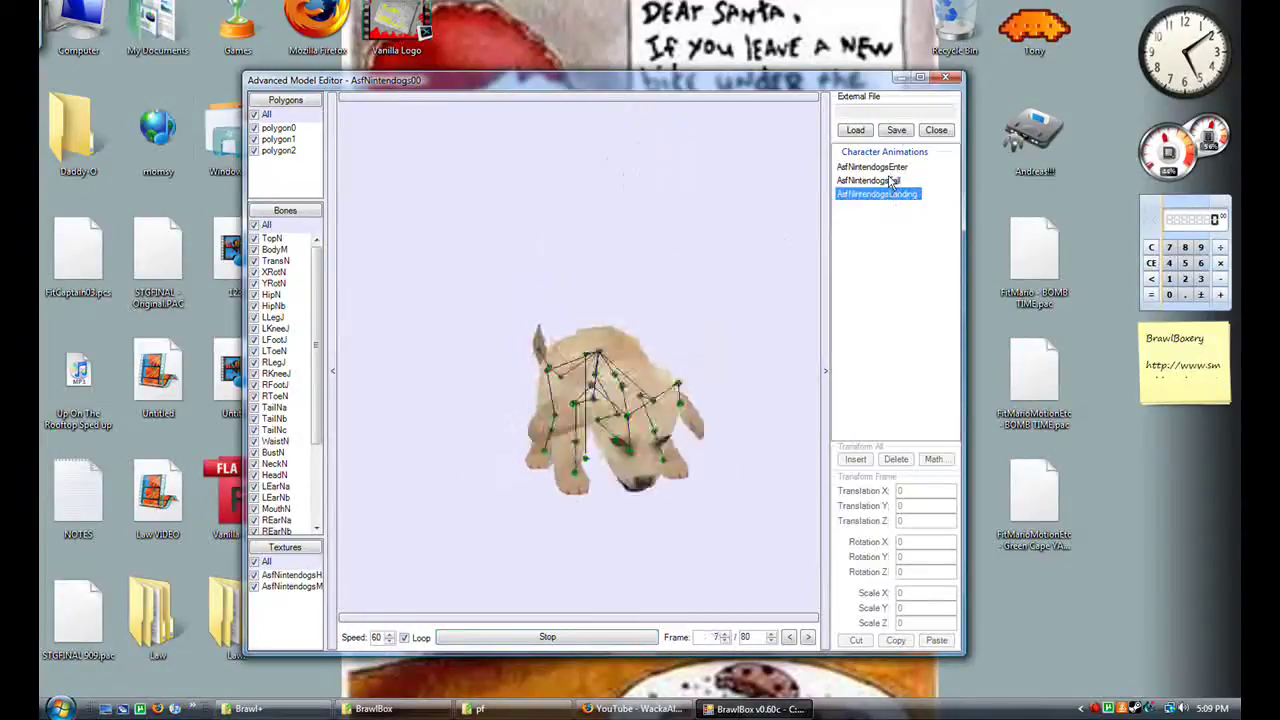
{"action": "left_click", "coordinate": [893, 180]}
{"action": "left_click", "coordinate": [896, 193]}
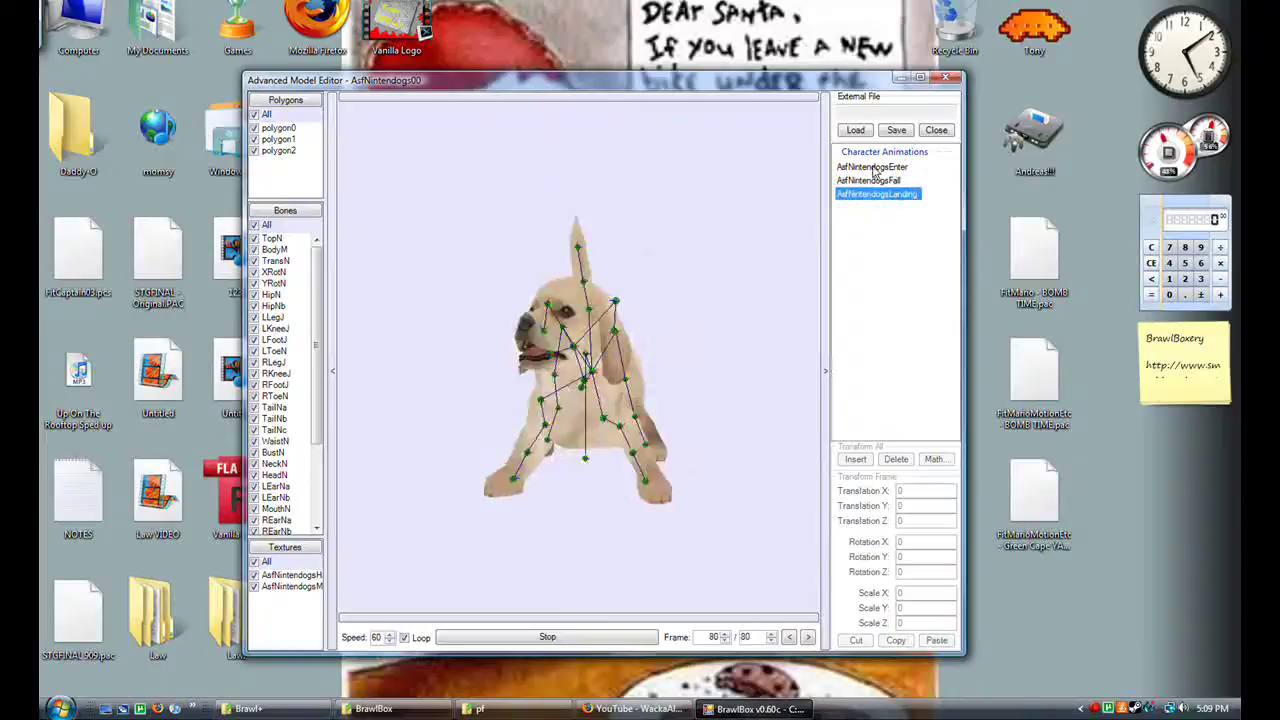
{"action": "left_click", "coordinate": [873, 167]}
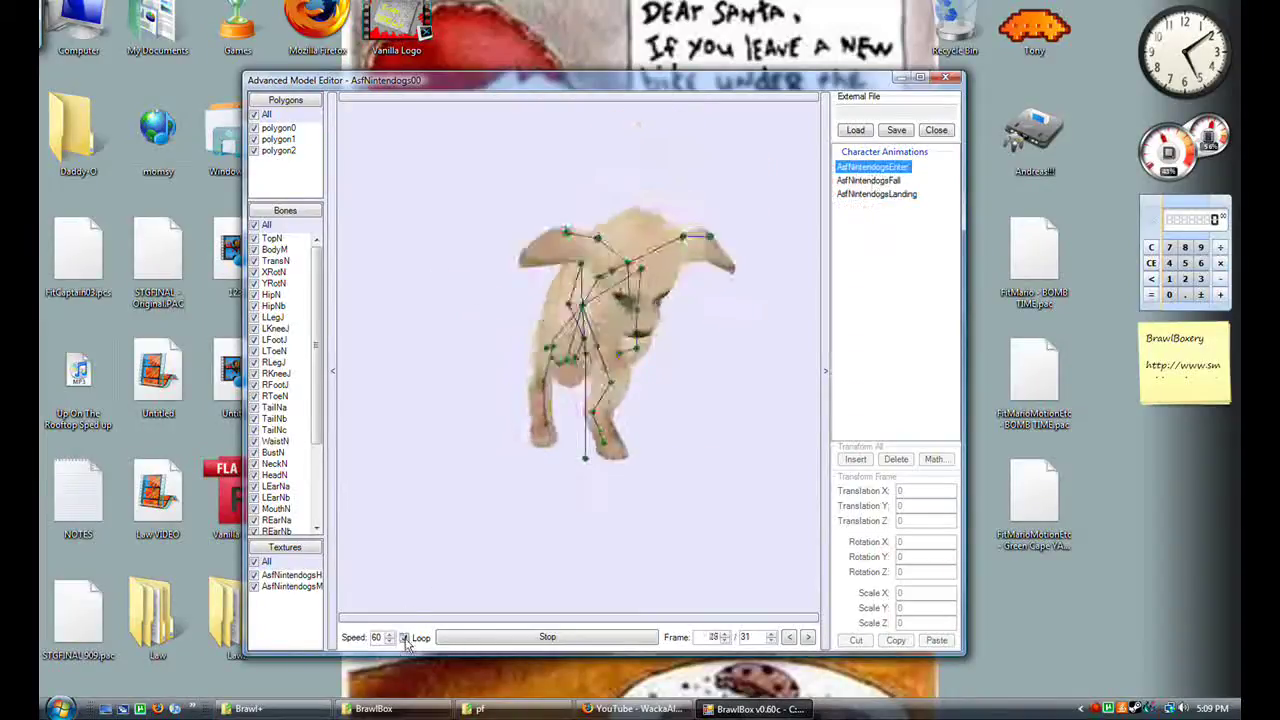
Turn off looped playback and select the AsfNintendogsLanding animation.
{"action": "left_click", "coordinate": [404, 638]}
{"action": "left_click", "coordinate": [866, 181]}
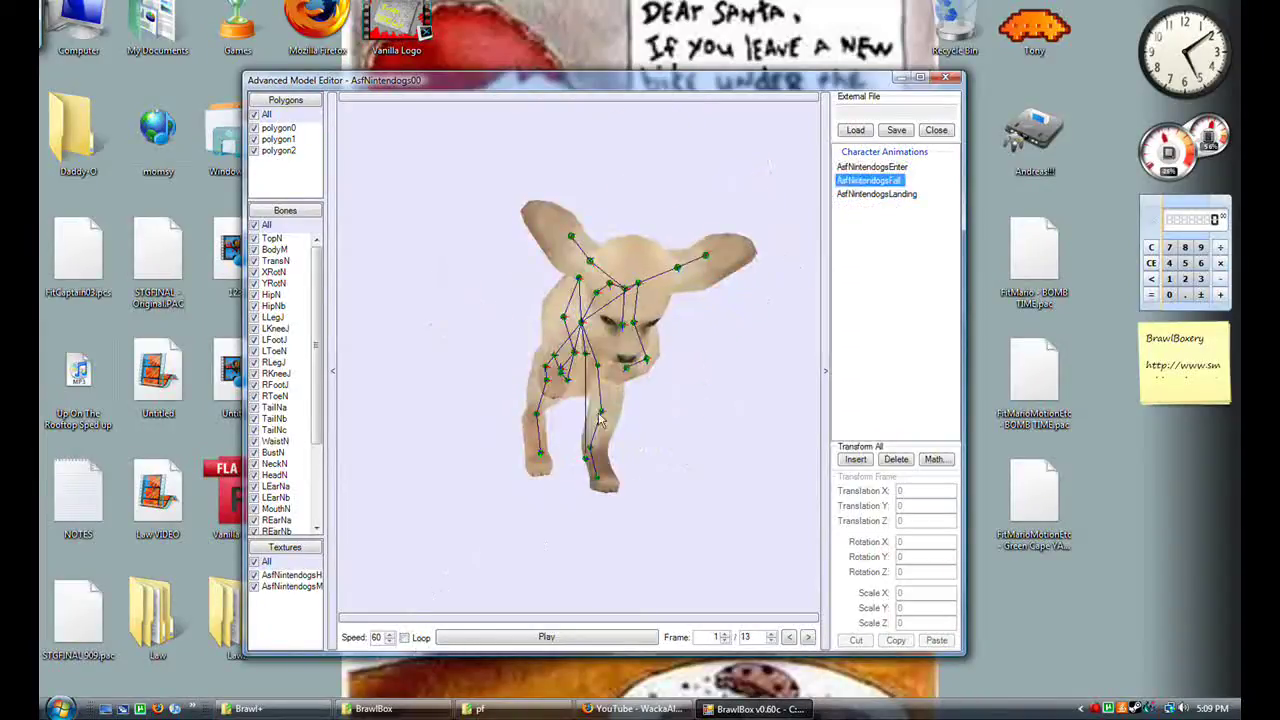
{"action": "left_click", "coordinate": [860, 194]}
Play the AsfNintendogsLanding animation once, set the playback speed to 30 and play it again.
{"action": "left_click", "coordinate": [545, 637]}
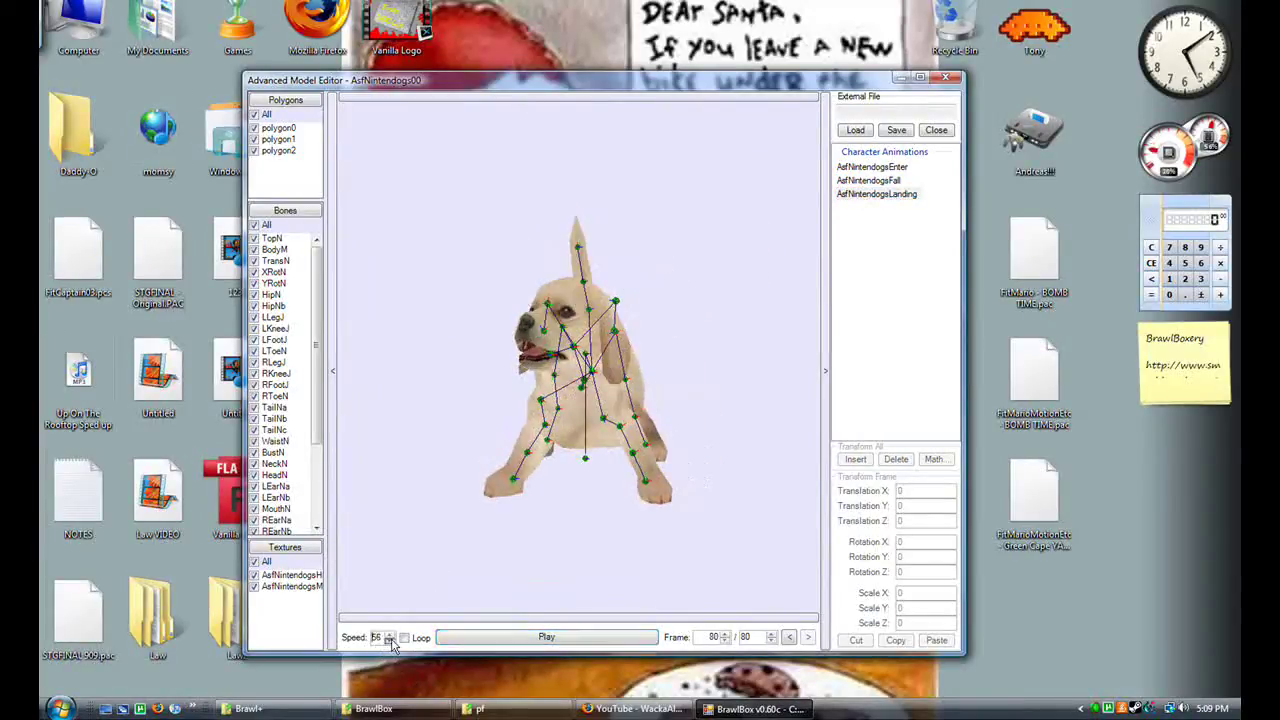
{"action": "double_click", "coordinate": [380, 637]}
{"action": "left_click", "coordinate": [451, 638]}
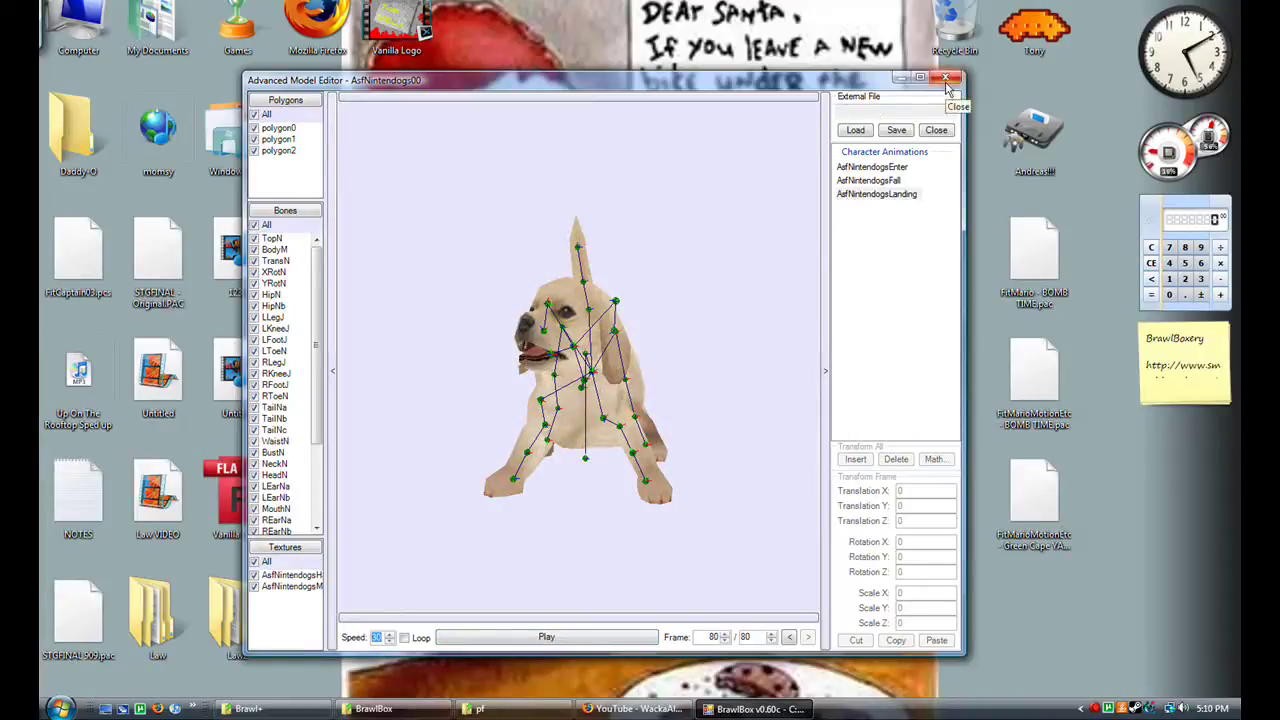
Hide polygon2 of the dog model, and switch polygon1 off and back on.
{"action": "left_click", "coordinate": [262, 130]}
{"action": "left_click", "coordinate": [254, 129]}
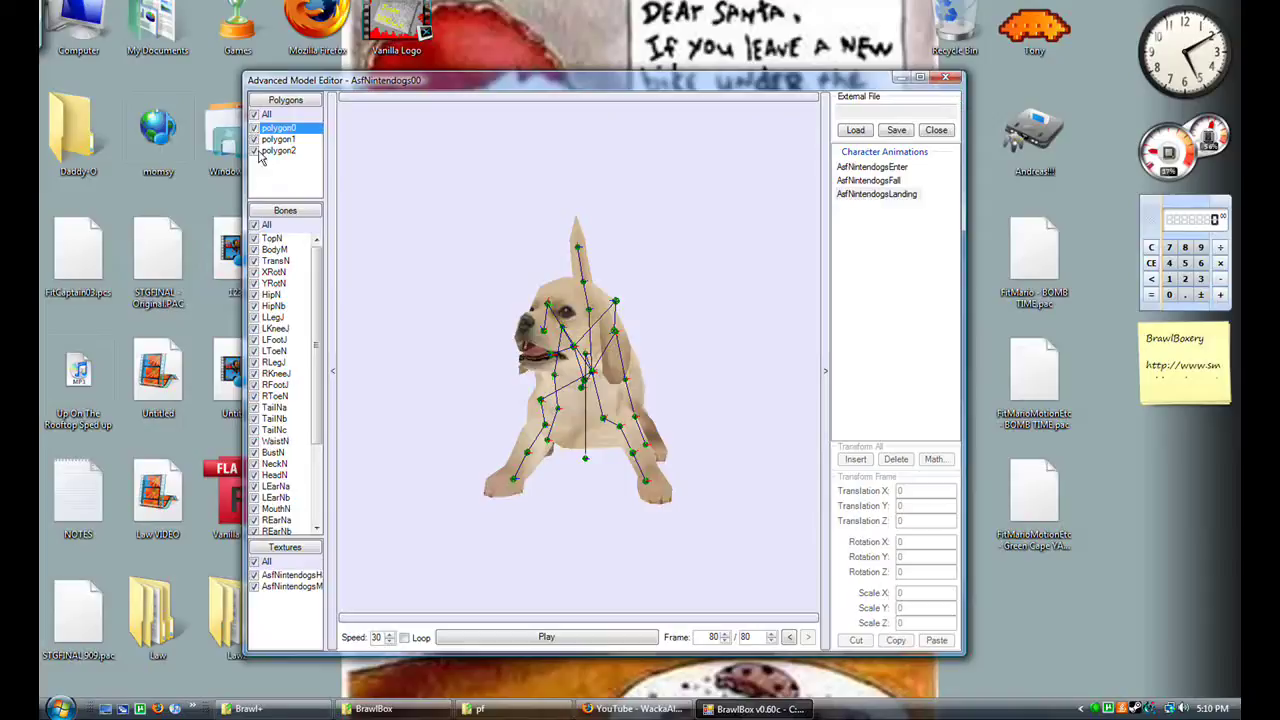
{"action": "left_click", "coordinate": [255, 151]}
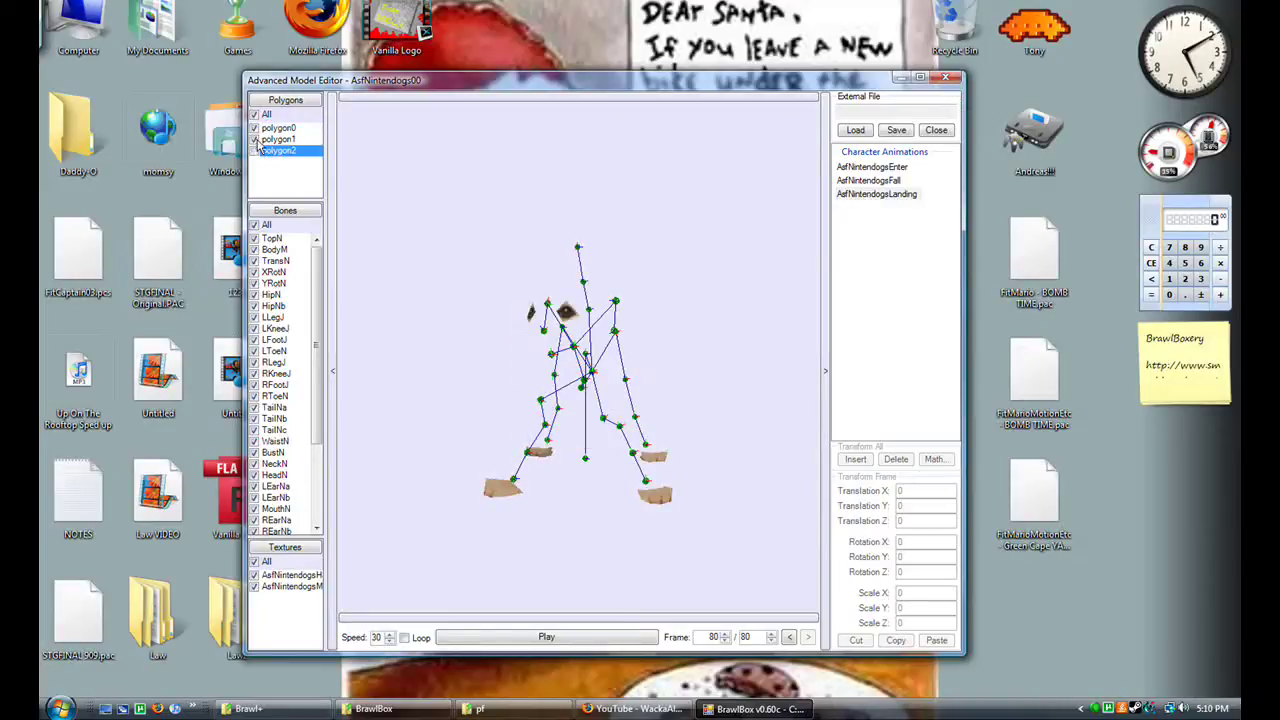
{"action": "left_click", "coordinate": [256, 140]}
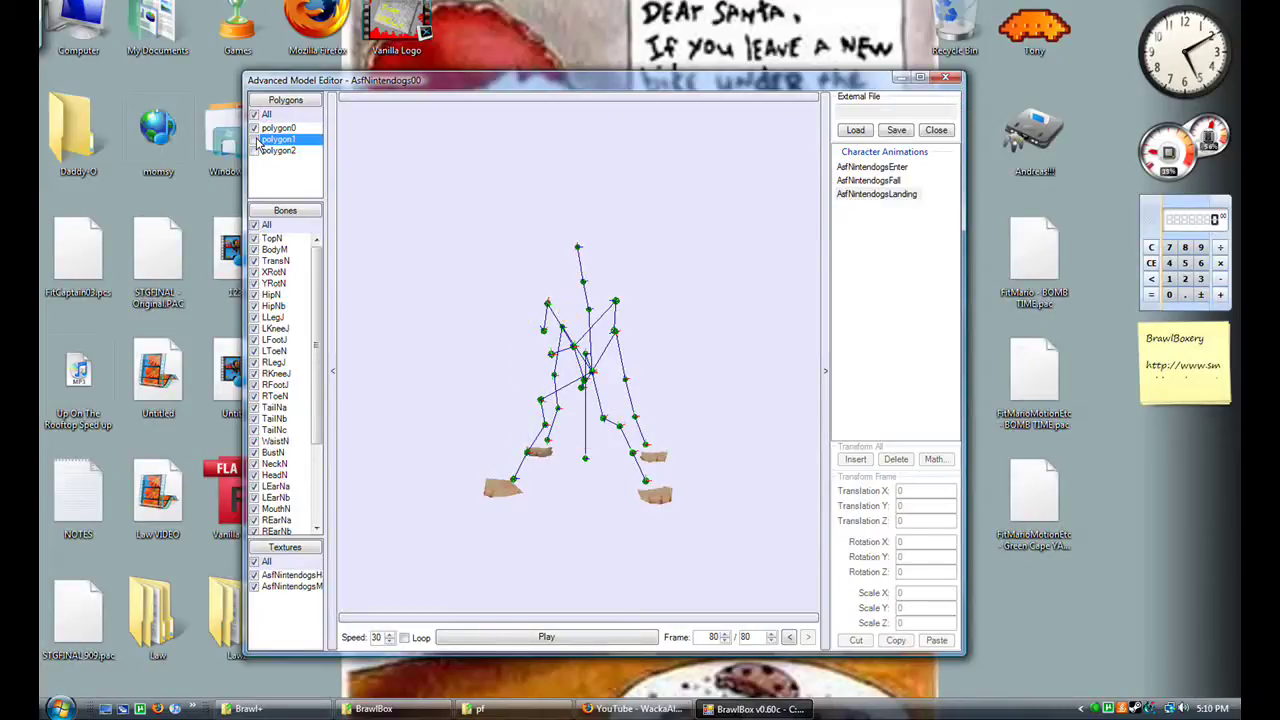
{"action": "left_click", "coordinate": [256, 141]}
Play the AsfNintendogsLanding animation with polygon2 hidden and close the Advanced Model Editor.
{"action": "left_click", "coordinate": [513, 638]}
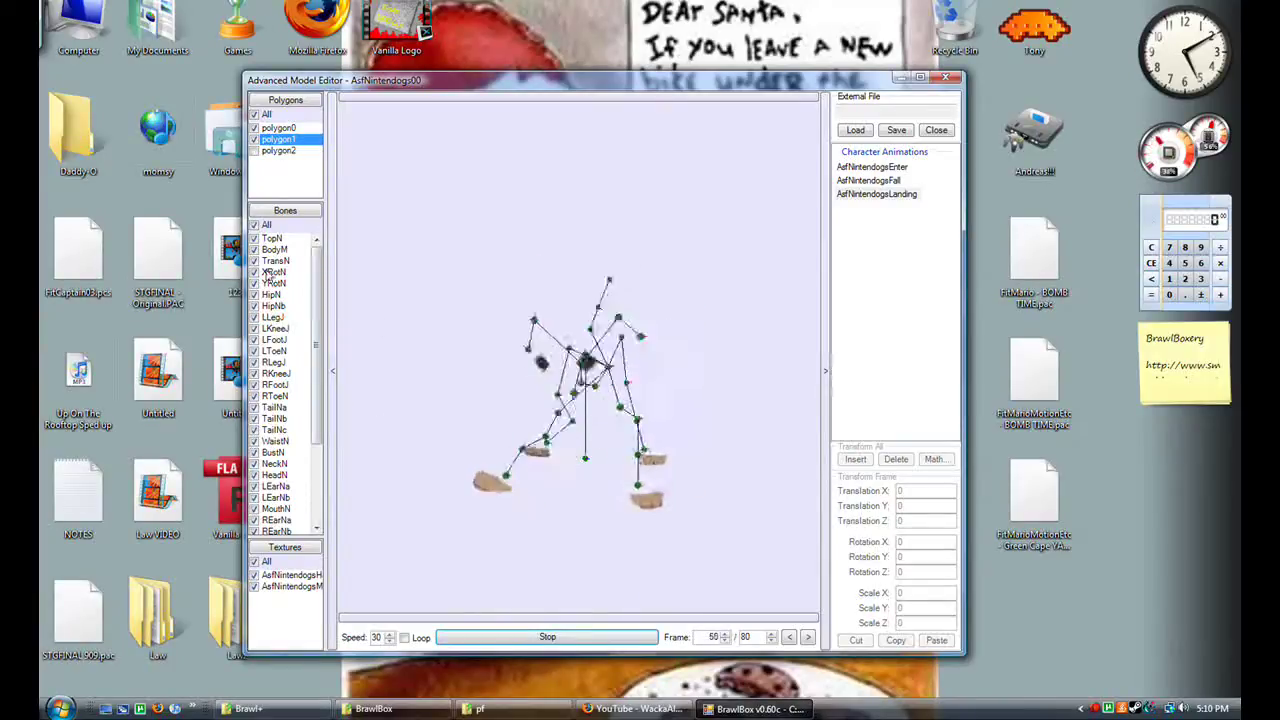
{"action": "left_click", "coordinate": [944, 79]}
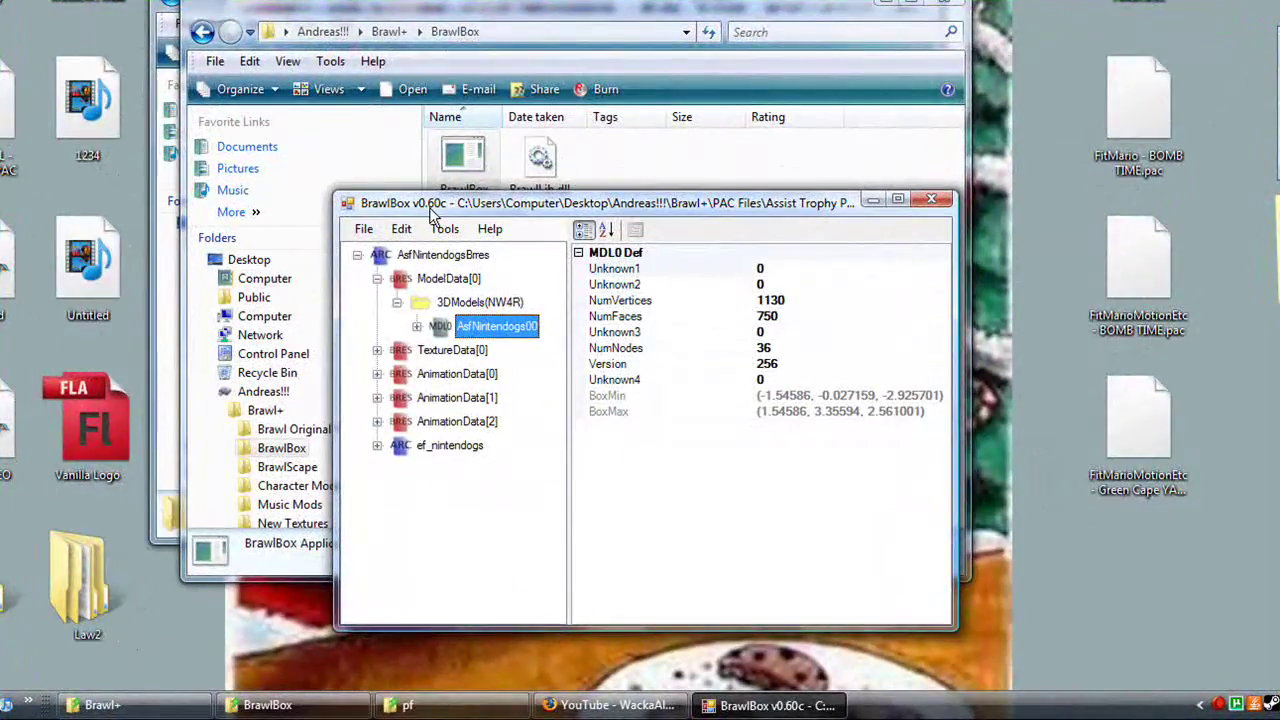
Expand AnimationData[0] down to AsfNintendogsEnter in the file tree and view the commands available for that animation.
{"action": "left_click", "coordinate": [377, 374]}
{"action": "left_click", "coordinate": [397, 397]}
{"action": "left_click", "coordinate": [466, 422]}
{"action": "right_click", "coordinate": [467, 425]}
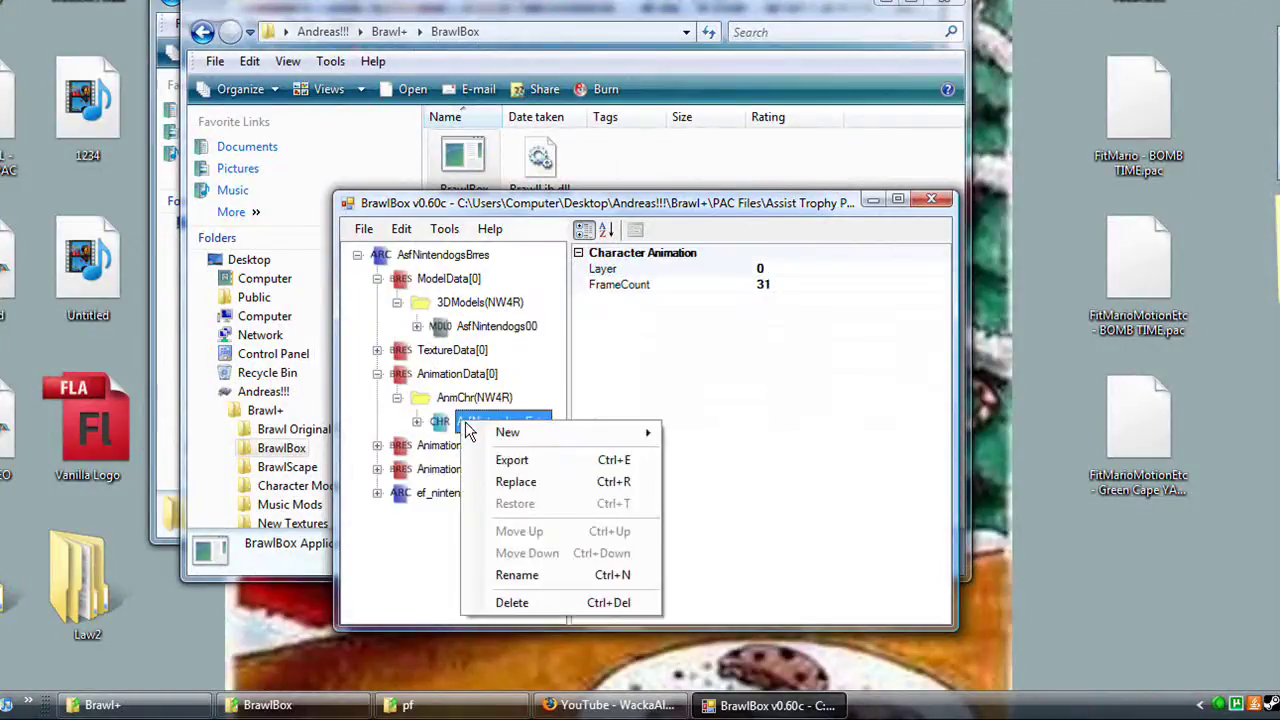
{"action": "left_click", "coordinate": [438, 422]}
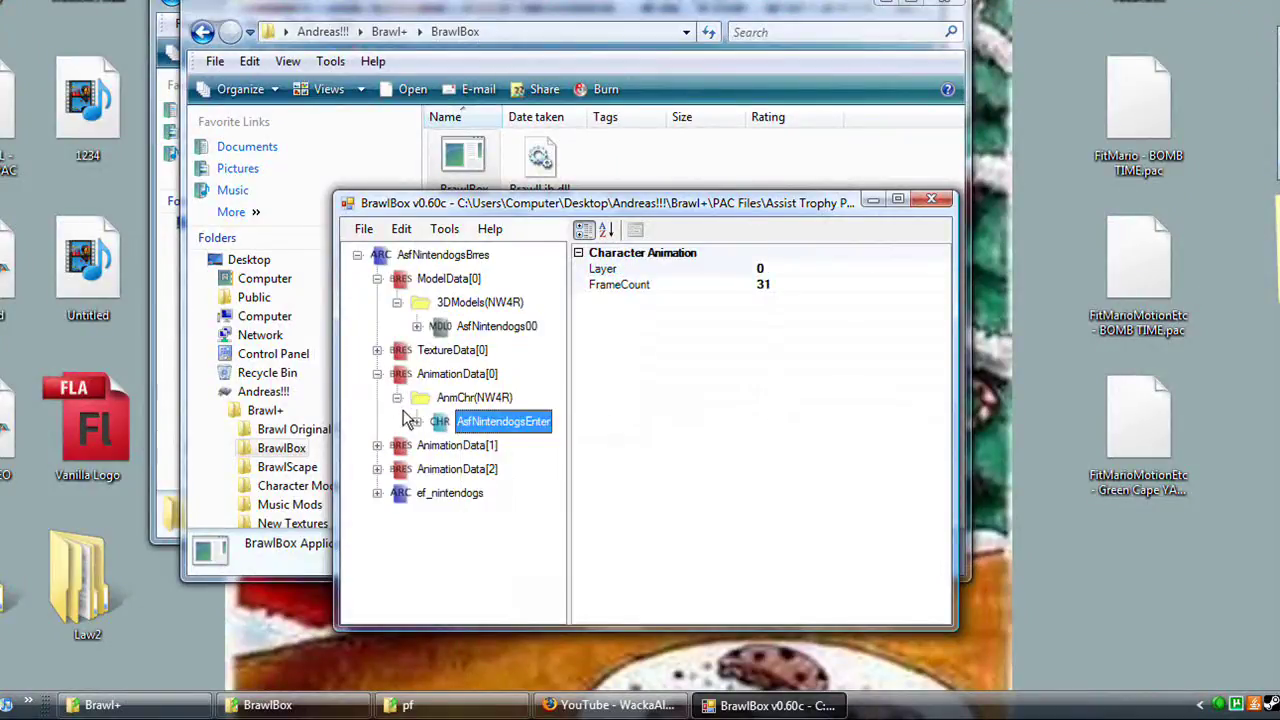
Look into the ef_nintendogs archive and collapse the ModelData[0] and AnimationData[0] branches of the file tree.
{"action": "left_click", "coordinate": [397, 397]}
{"action": "left_click", "coordinate": [440, 469]}
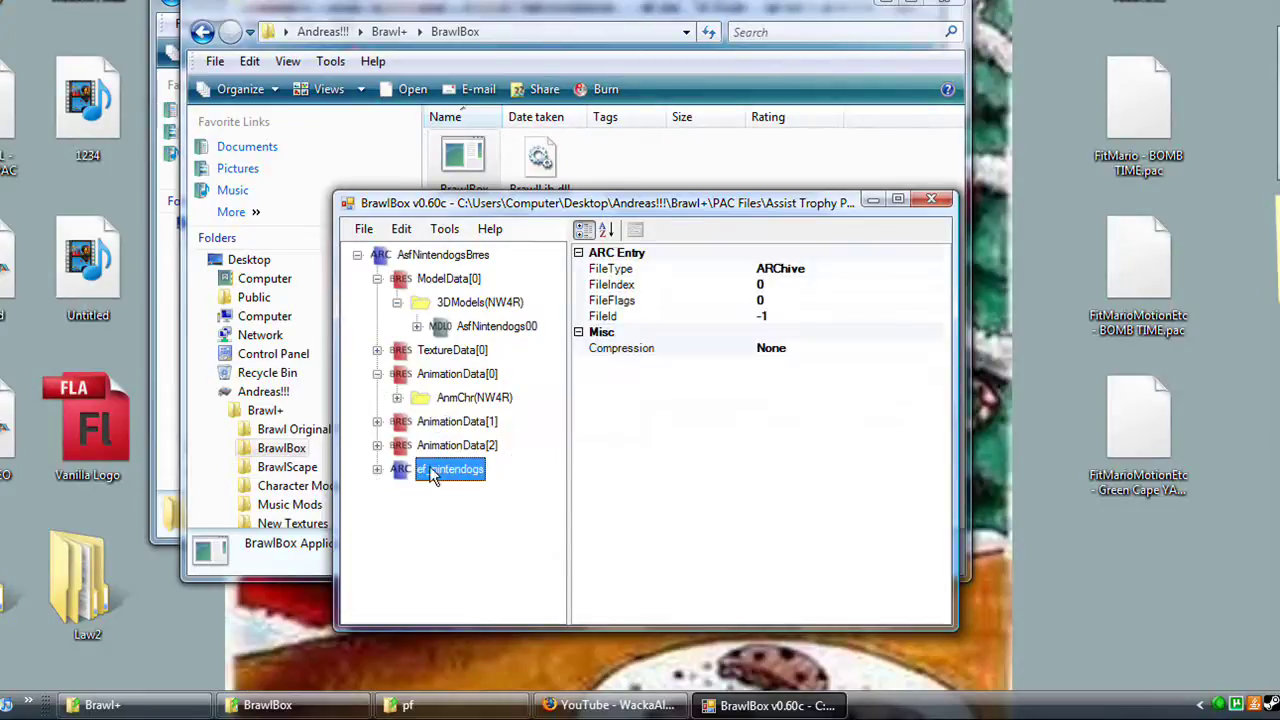
{"action": "left_click", "coordinate": [377, 470]}
{"action": "left_click", "coordinate": [377, 470]}
{"action": "left_click", "coordinate": [377, 279]}
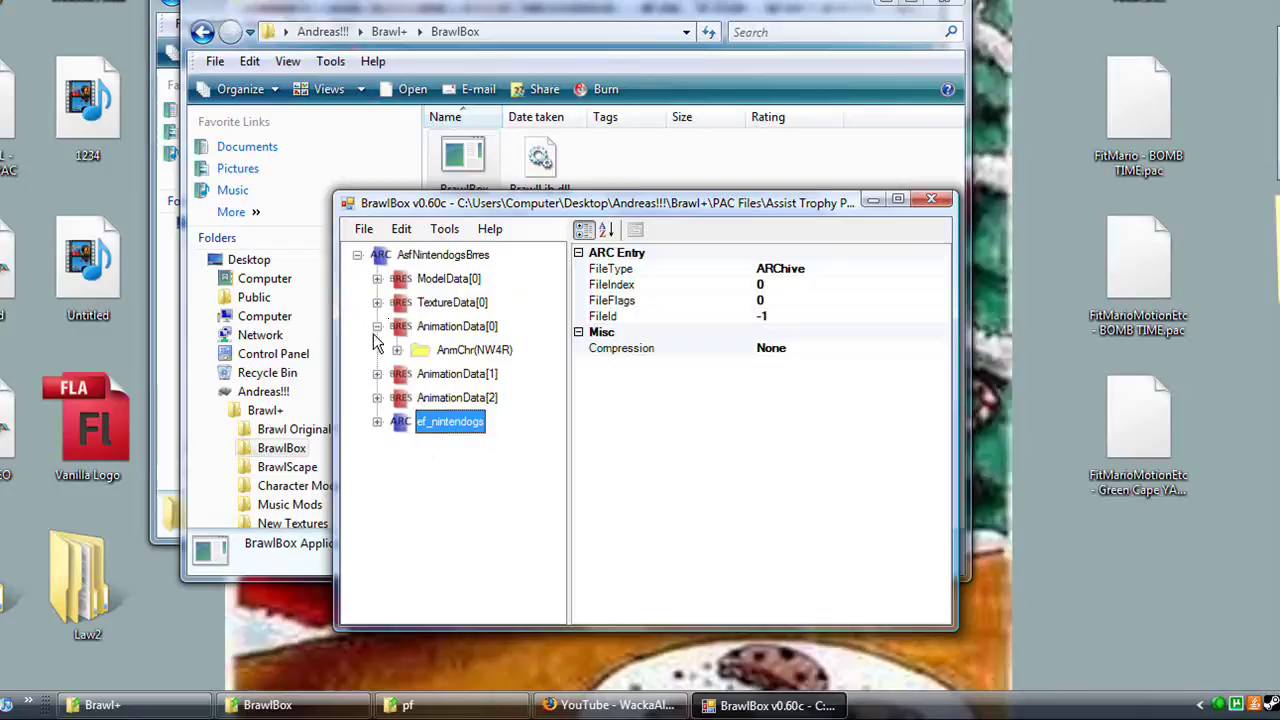
{"action": "left_click", "coordinate": [377, 326]}
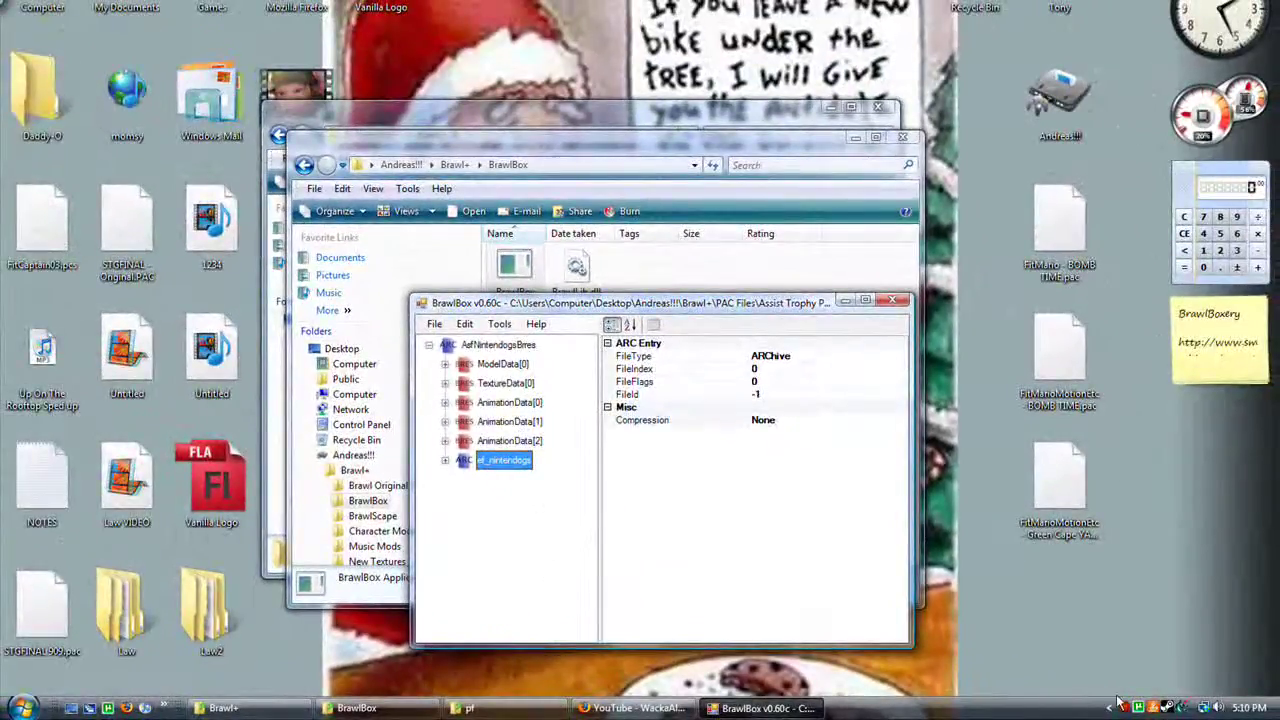
{"action": "left_click", "coordinate": [1133, 708]}
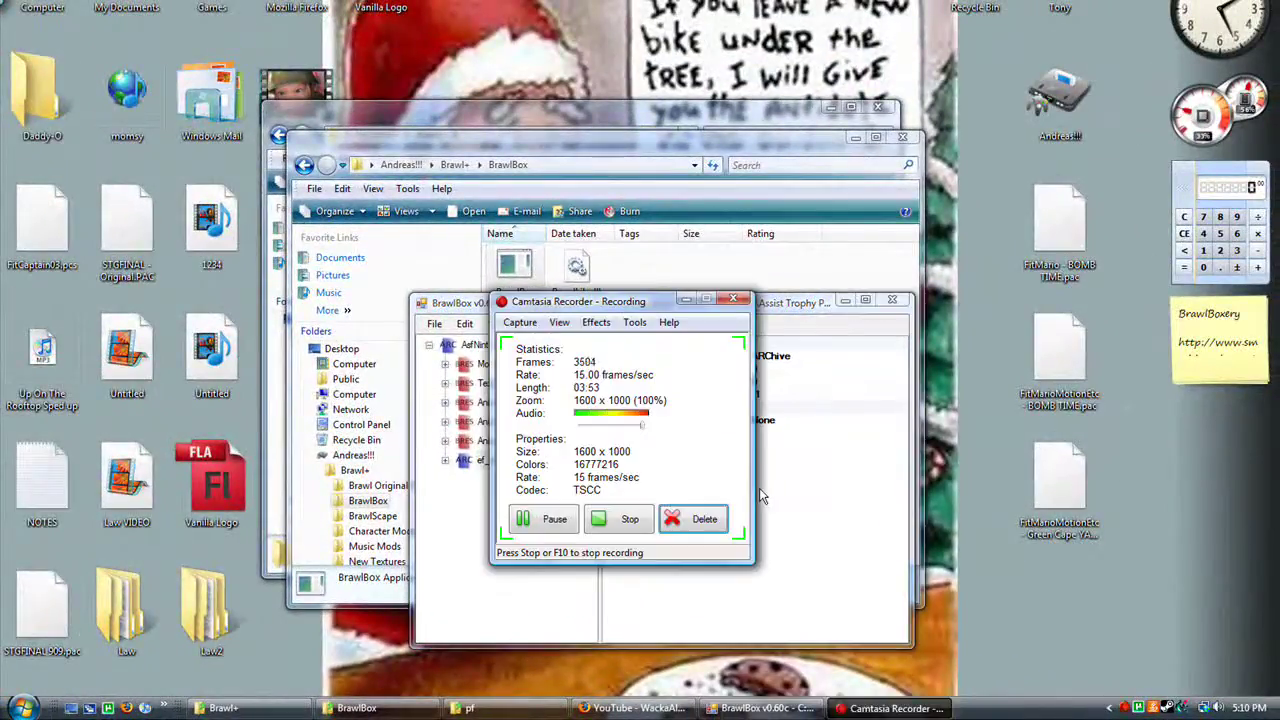